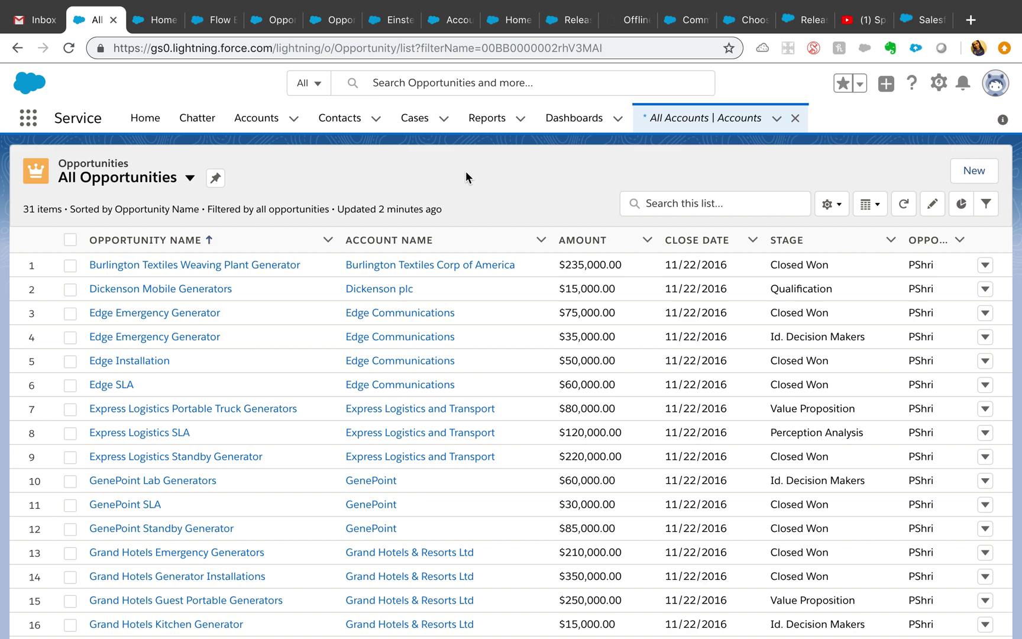
# Pin All Opportunities as the default list, then visit Contacts and reopen Opportunities via 'opp'.
pyautogui.click(219, 179)
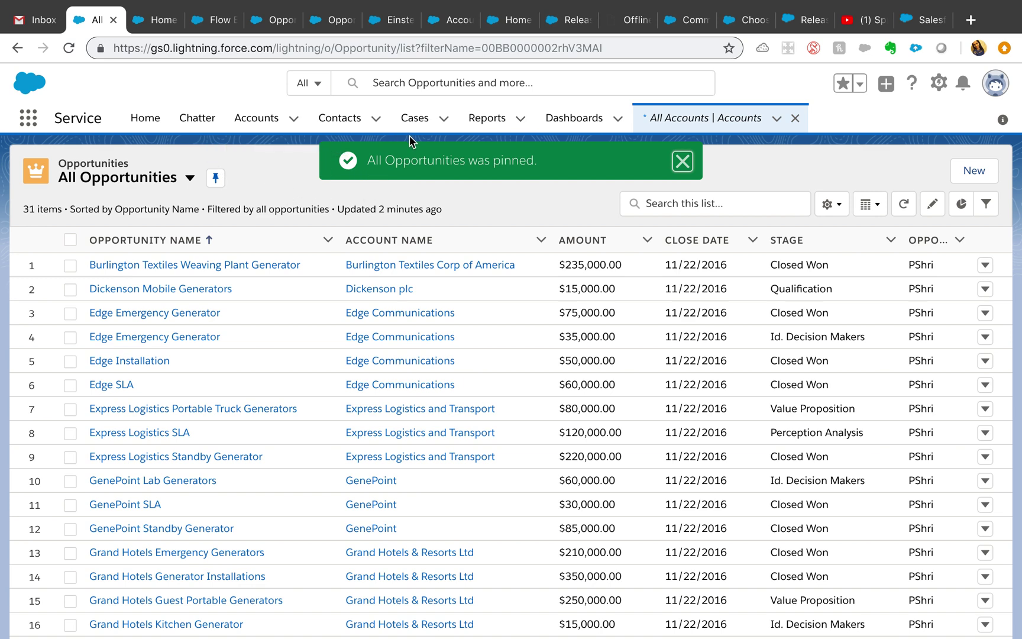
pyautogui.click(355, 121)
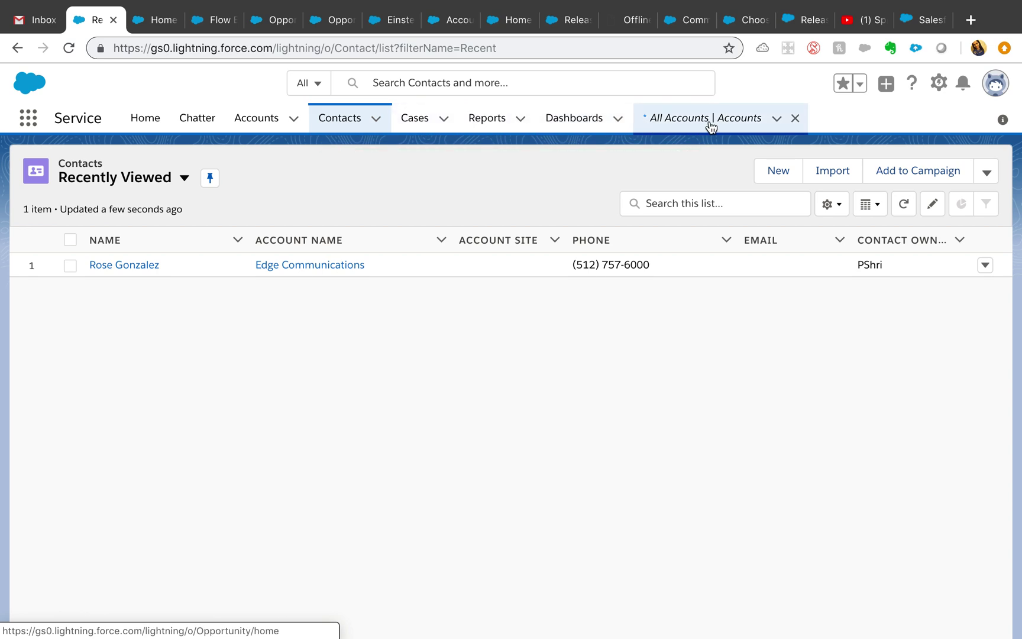
pyautogui.click(26, 124)
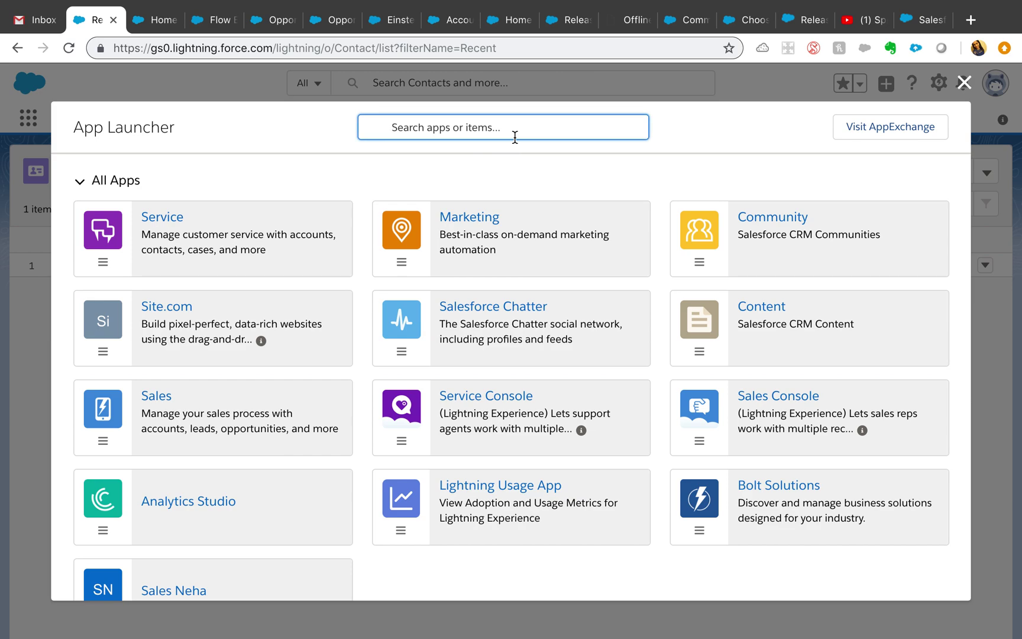
pyautogui.write('opp')
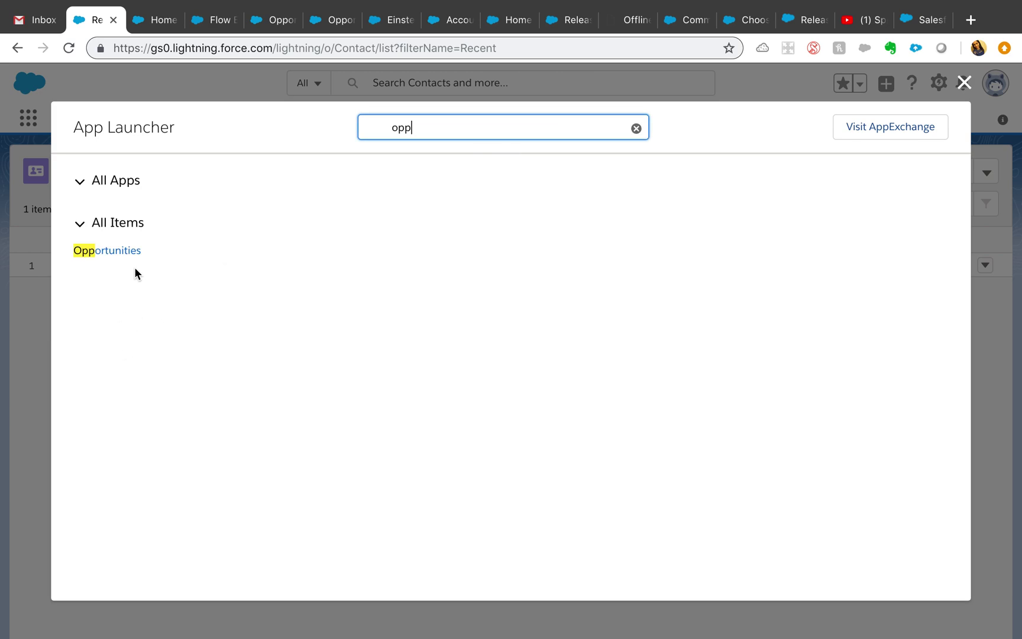
pyautogui.click(127, 253)
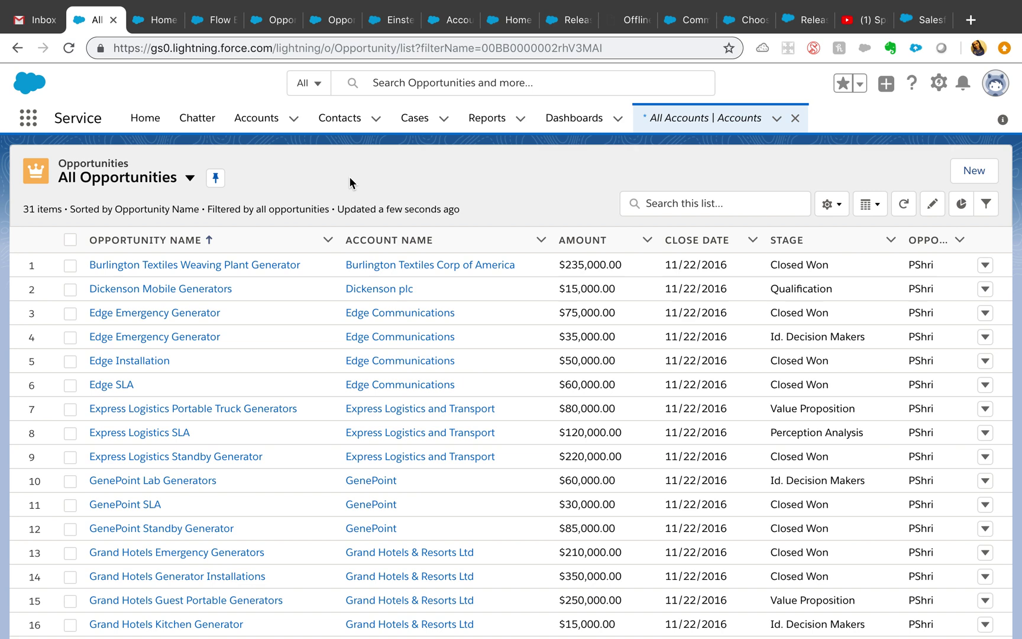
# Open the Opportunities Stages report from Reports and start editing it in the report builder.
pyautogui.click(488, 122)
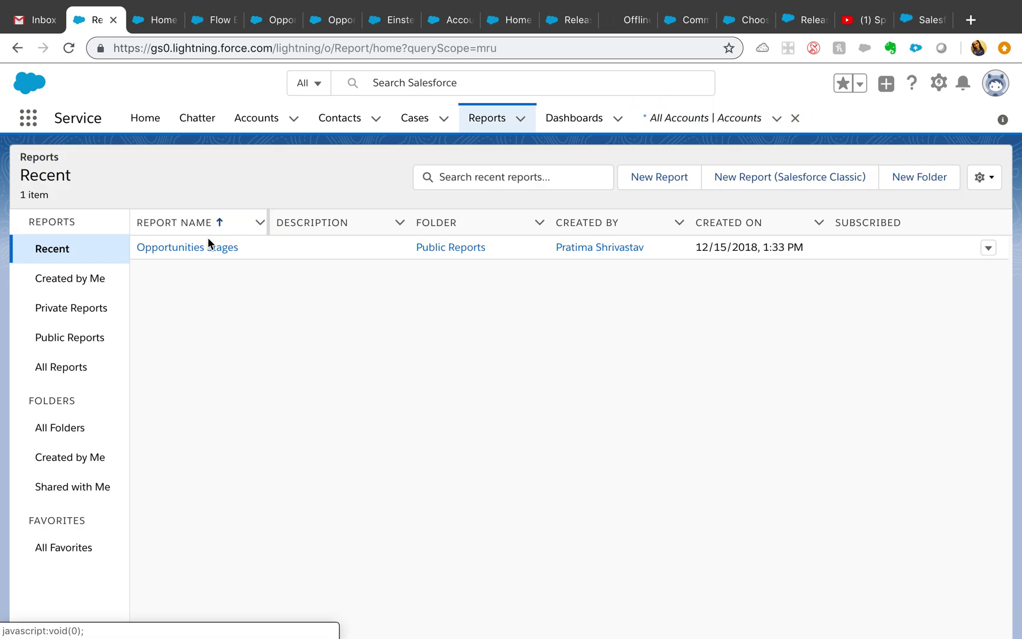
pyautogui.click(199, 248)
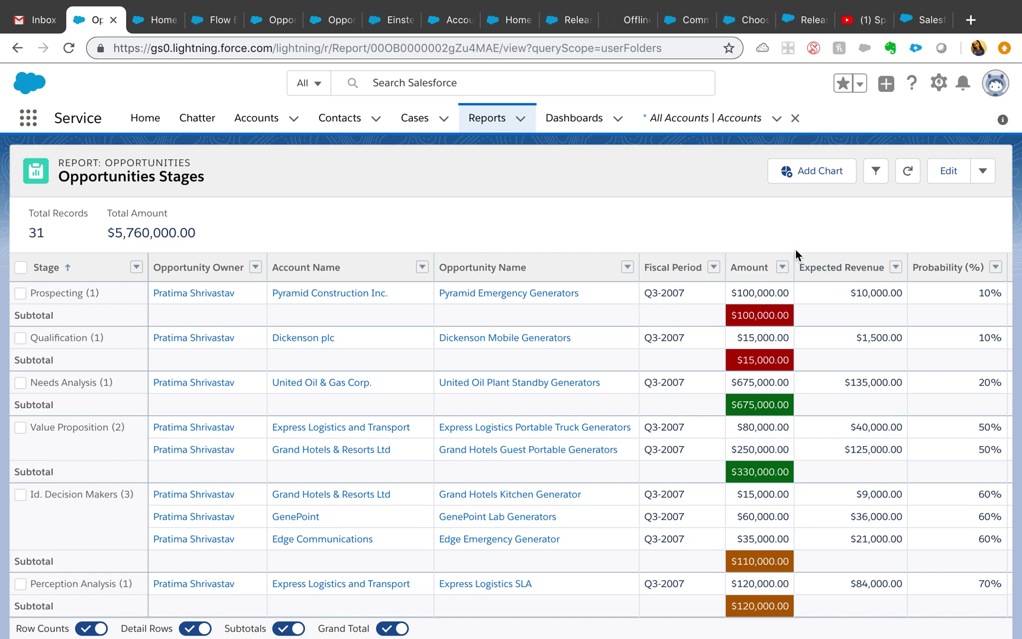
pyautogui.click(944, 173)
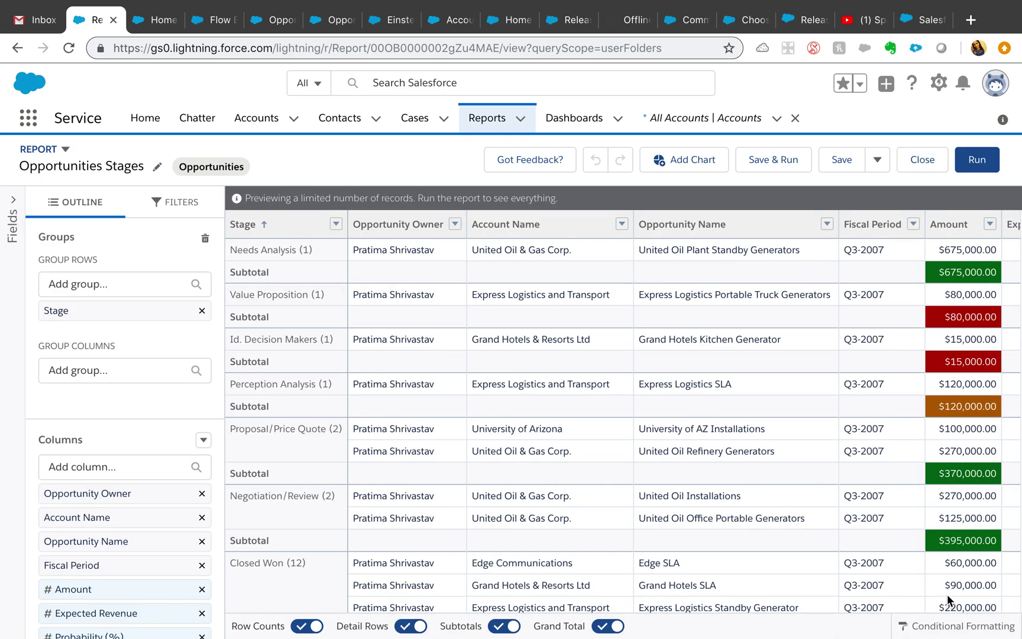
# Review the Sum of Amount conditional formatting rule unchanged, then save and close the report.
pyautogui.click(965, 627)
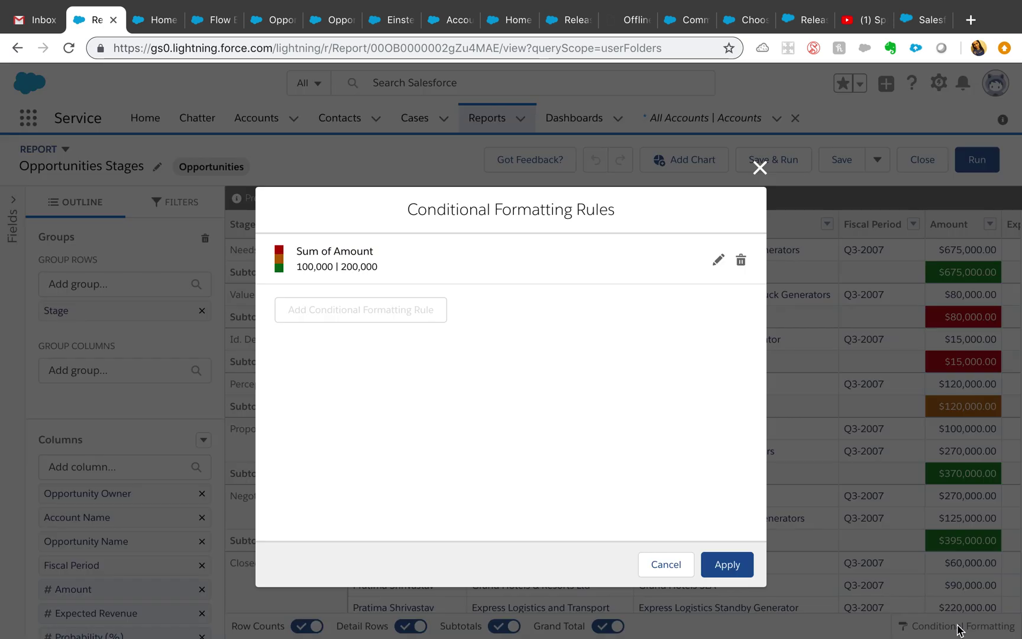
pyautogui.click(715, 263)
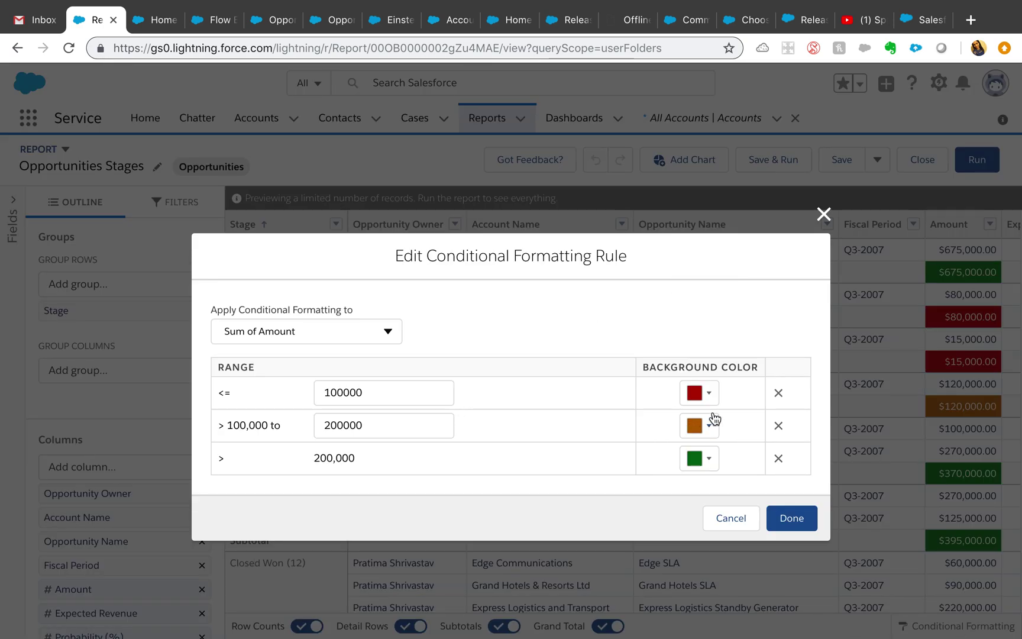
pyautogui.click(368, 334)
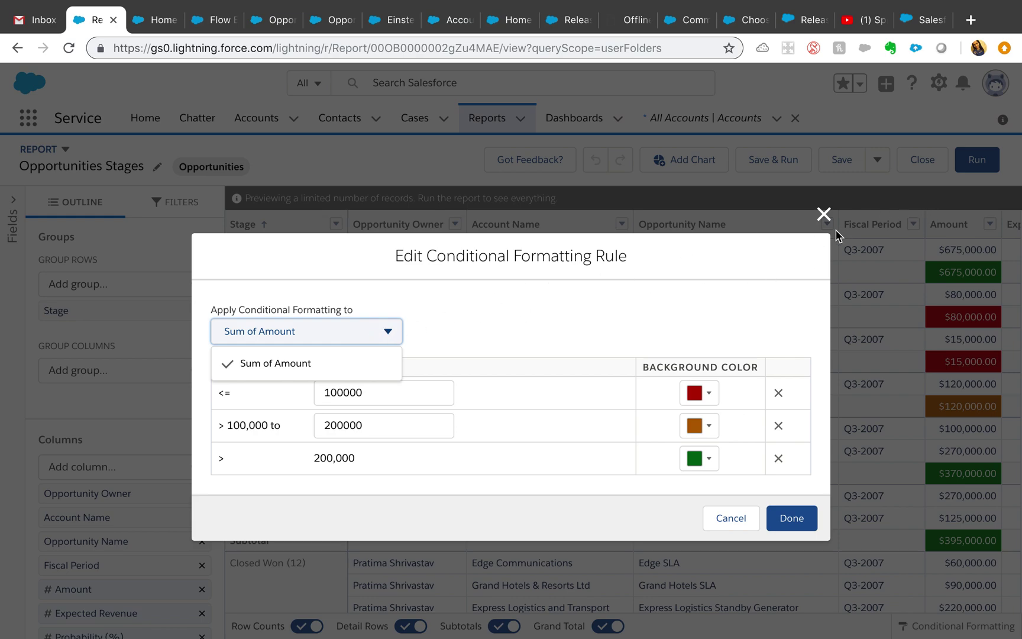
pyautogui.click(824, 215)
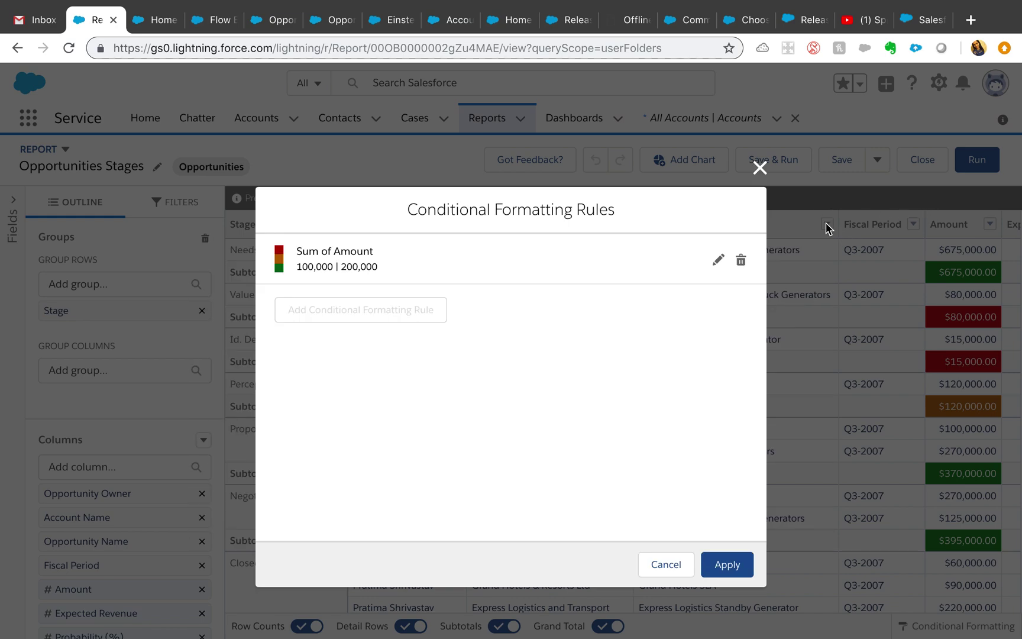
pyautogui.click(760, 168)
pyautogui.click(927, 168)
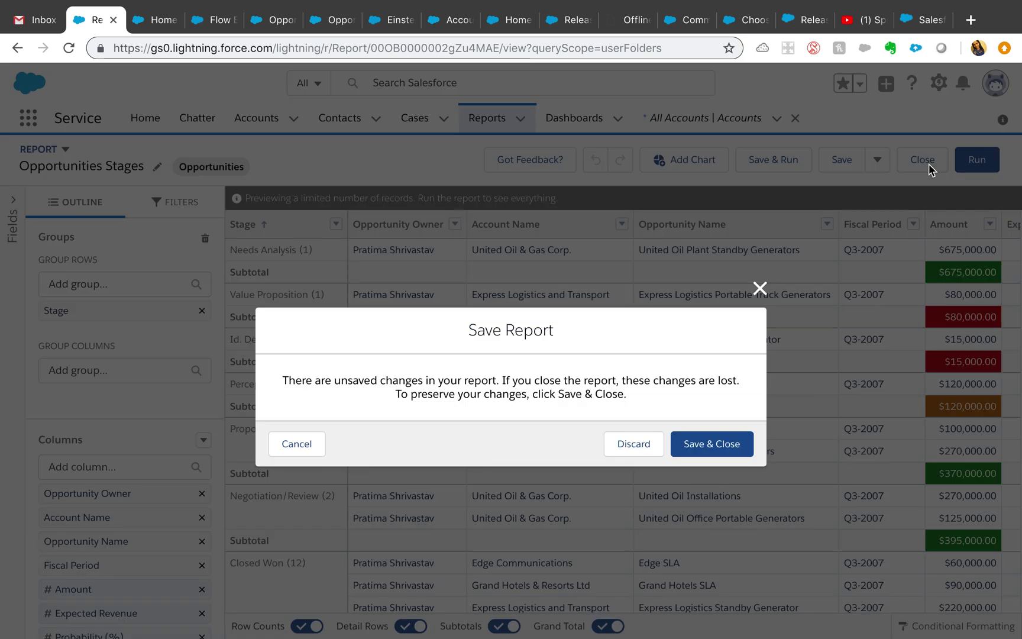
pyautogui.click(707, 443)
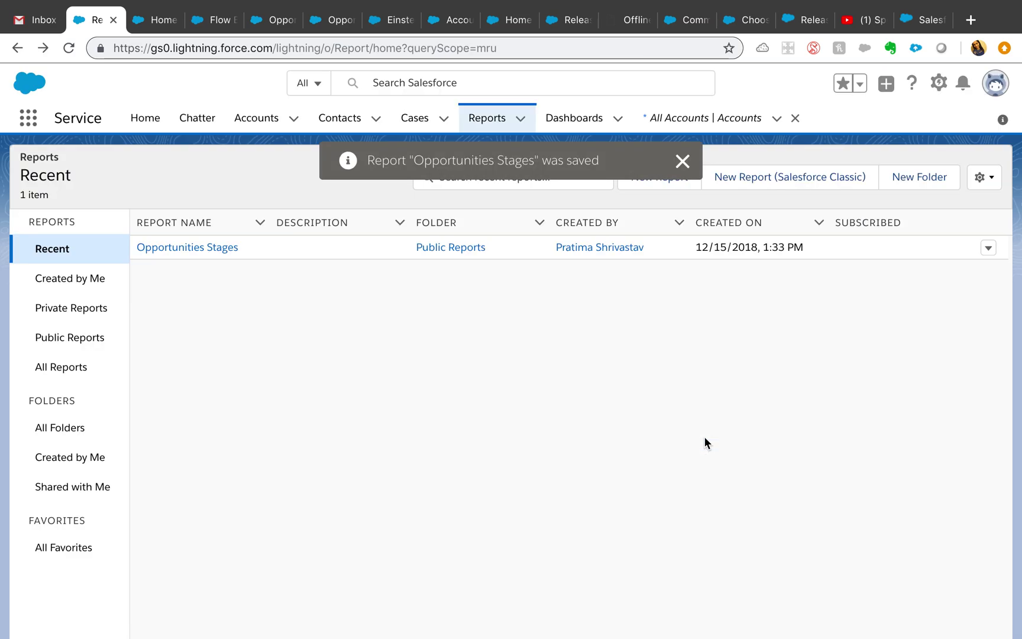
# Open the Opportunities Stages report and bring up its Subscribe settings.
pyautogui.click(183, 249)
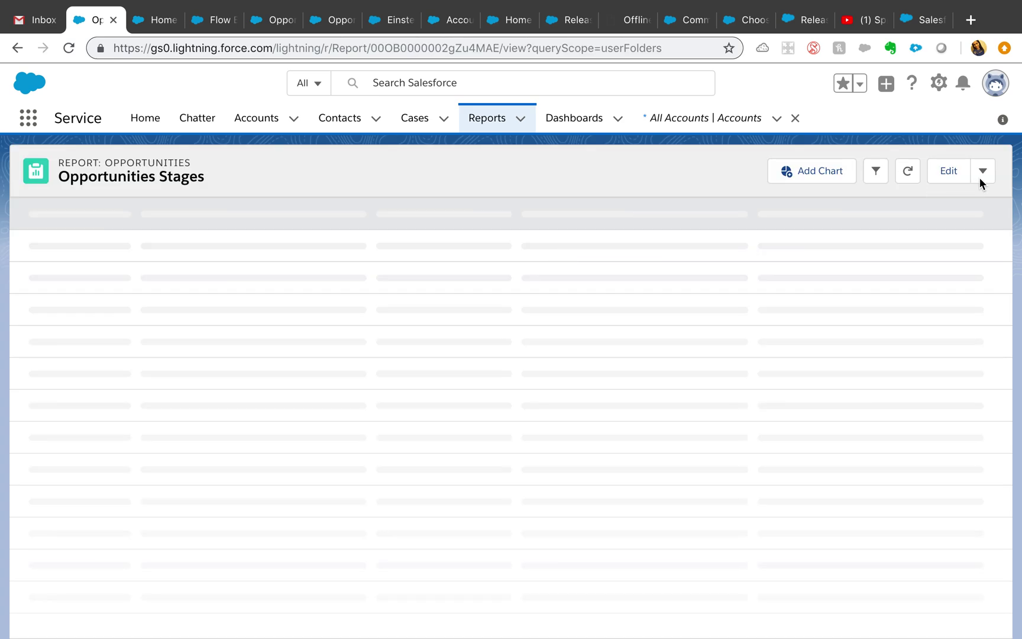
pyautogui.click(982, 172)
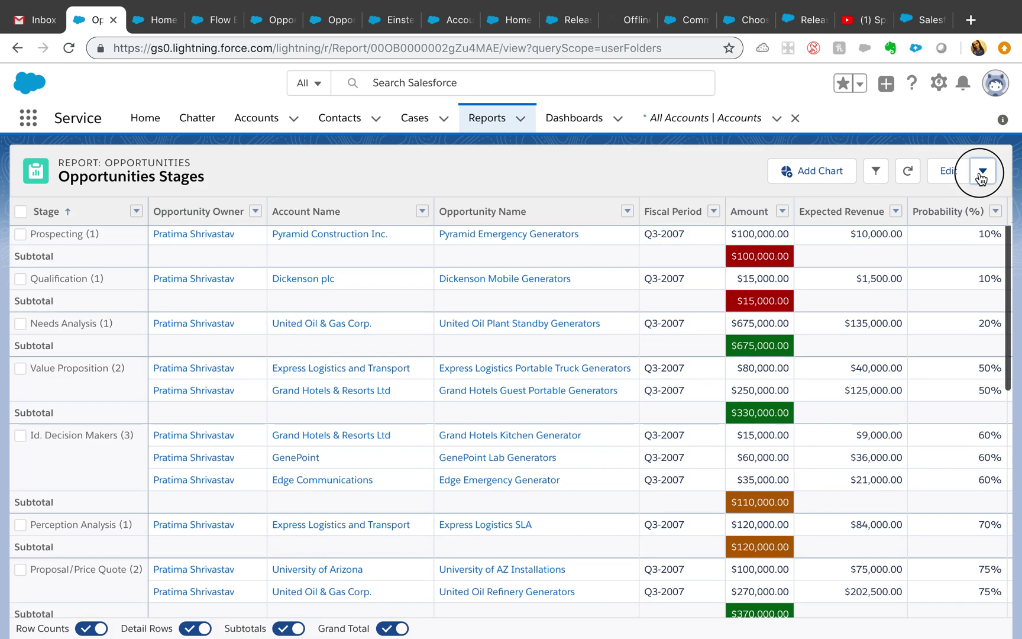
pyautogui.click(932, 287)
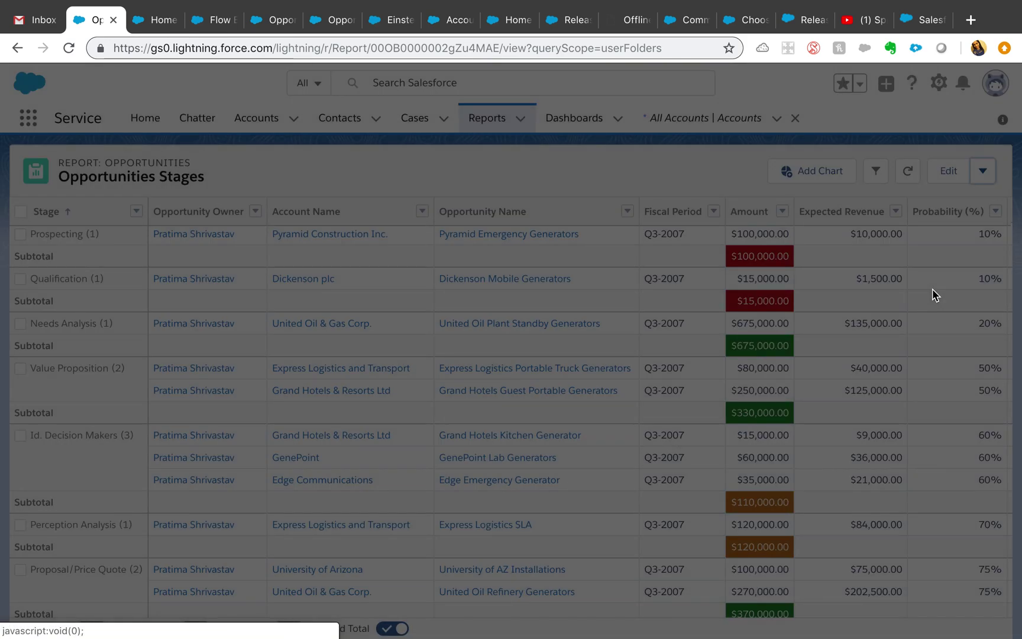
# Switch the recipient type to Public Groups, then close both subscription dialogs without saving.
pyautogui.click(330, 468)
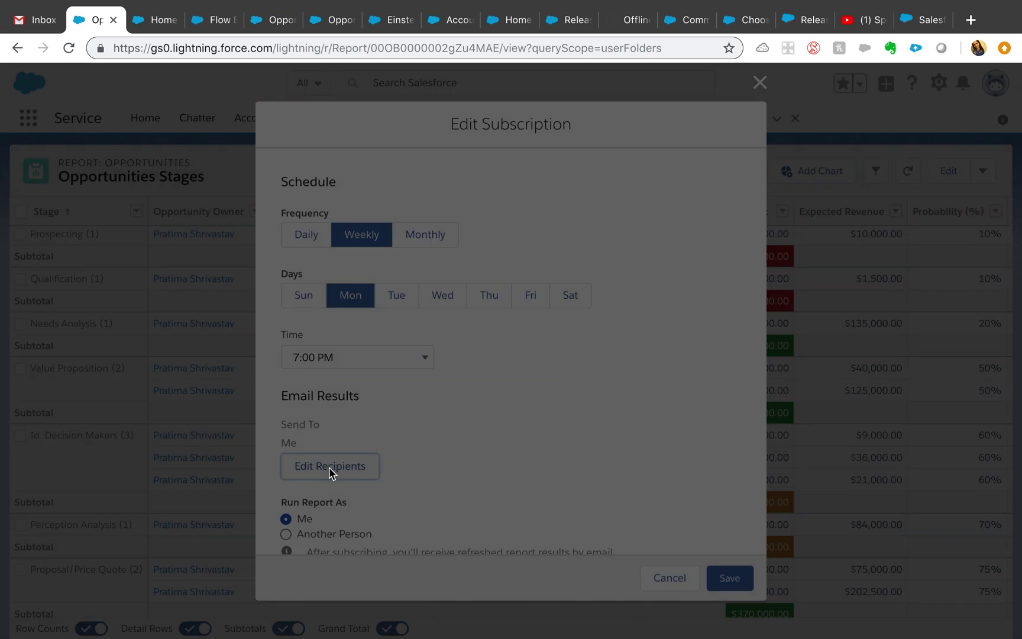
pyautogui.click(477, 211)
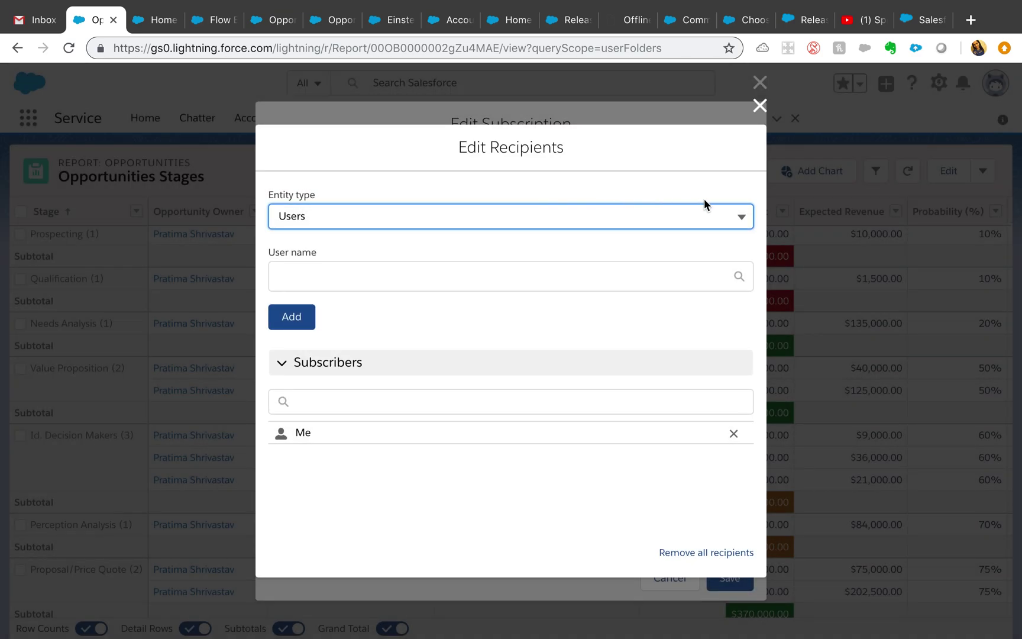
pyautogui.click(744, 218)
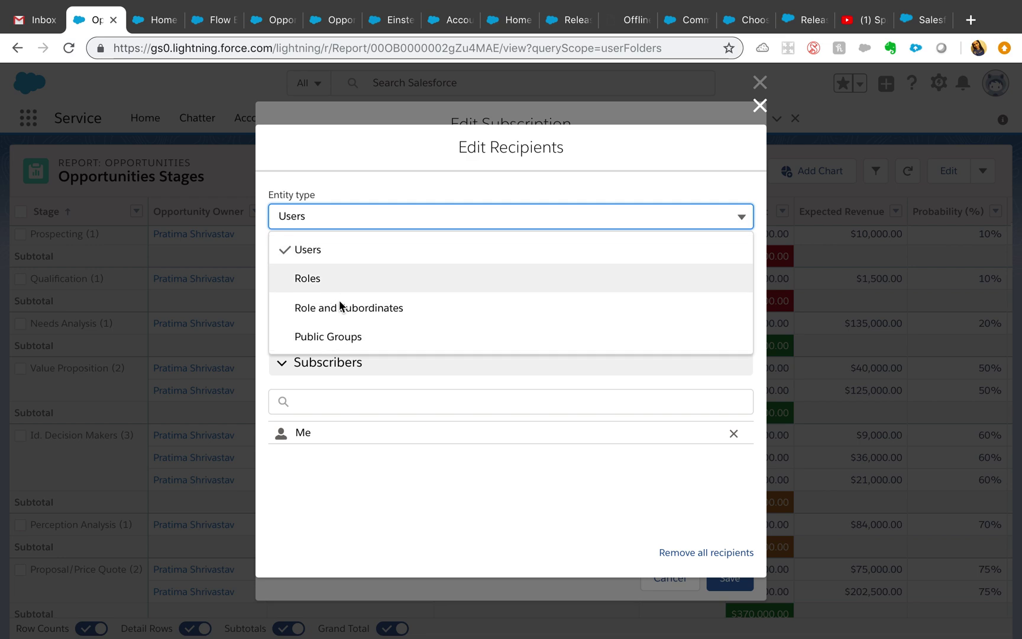
pyautogui.click(339, 339)
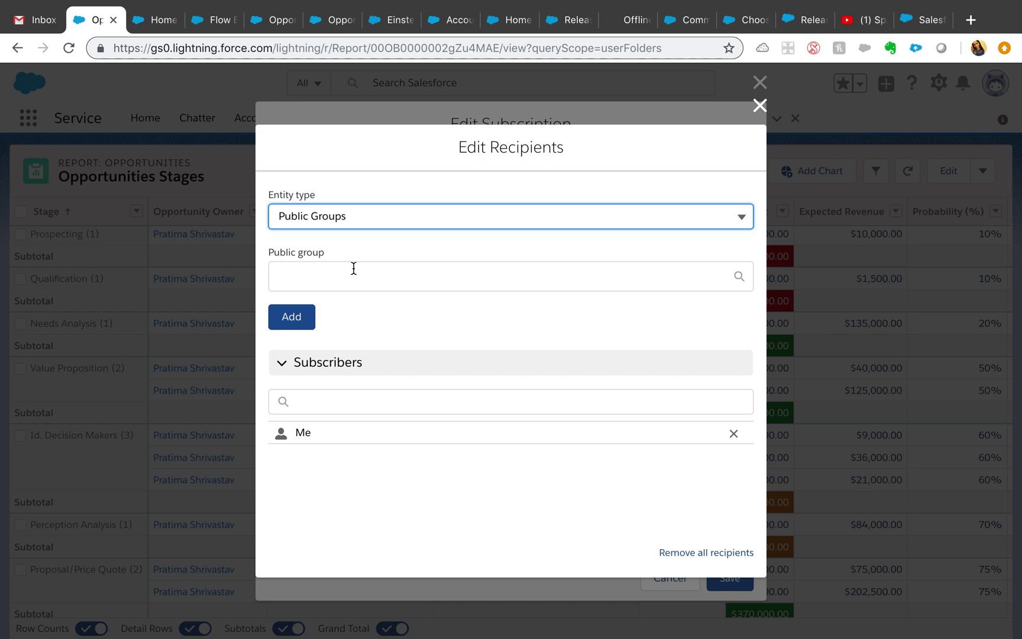
pyautogui.click(759, 106)
pyautogui.click(760, 83)
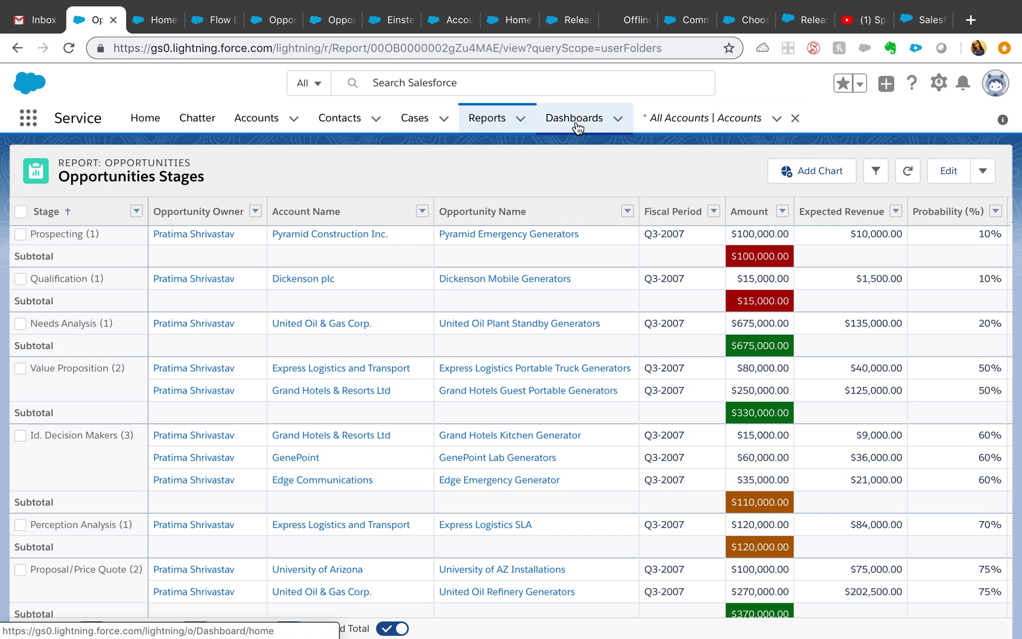
pyautogui.click(577, 126)
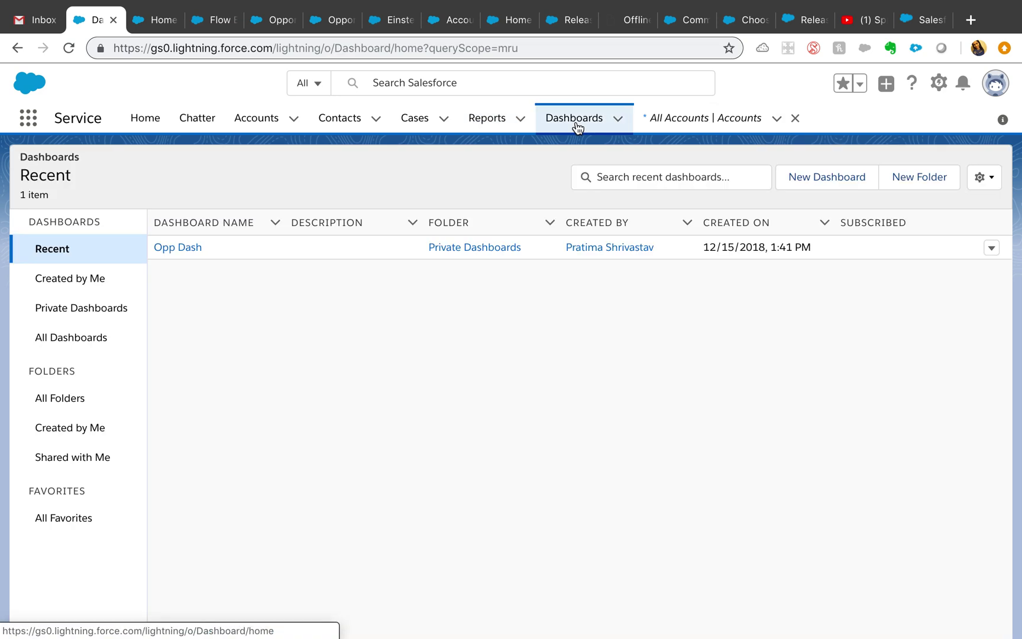
# Open the Opp Dash dashboard in the editor and bring up its Properties.
pyautogui.click(181, 251)
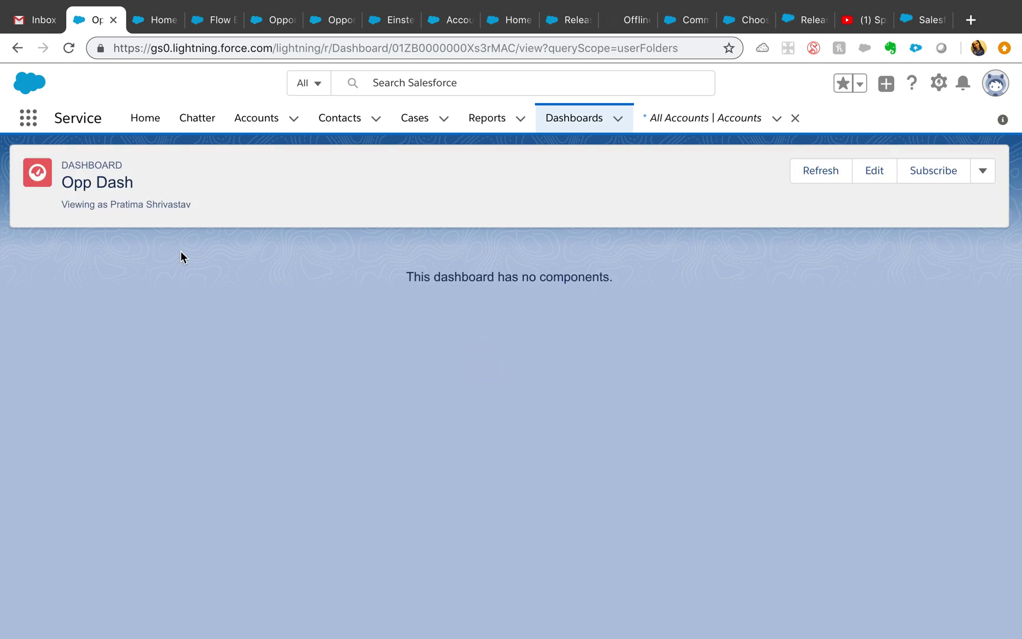
pyautogui.click(880, 171)
pyautogui.click(877, 152)
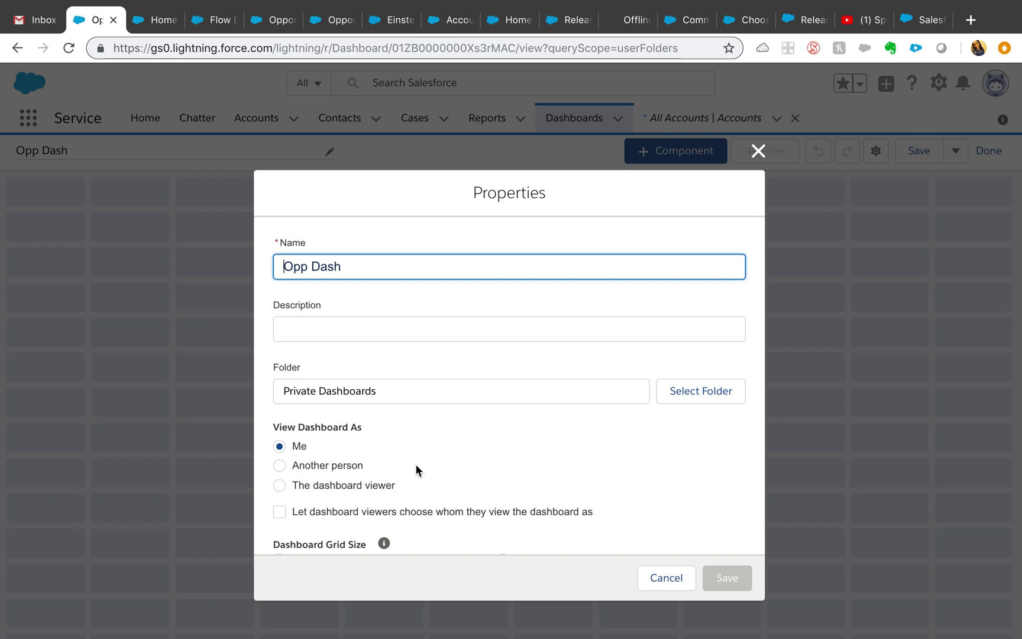
# Review the grid size, Light theme and Aurora palette, then close Properties unchanged.
pyautogui.scroll(-3, 415, 464)
pyautogui.scroll(-3, 416, 464)
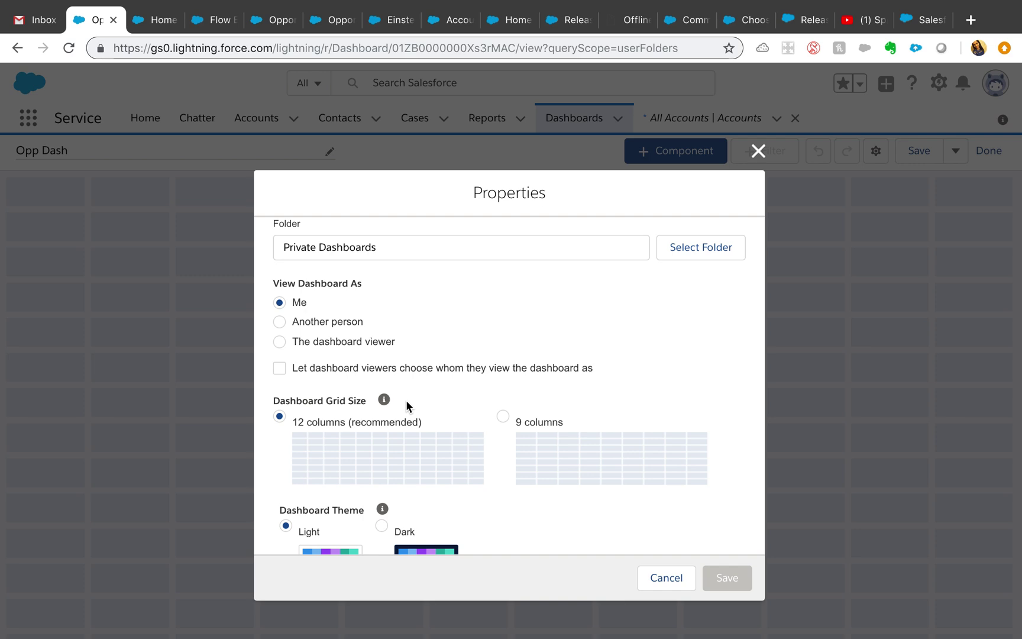
pyautogui.scroll(-4, 406, 400)
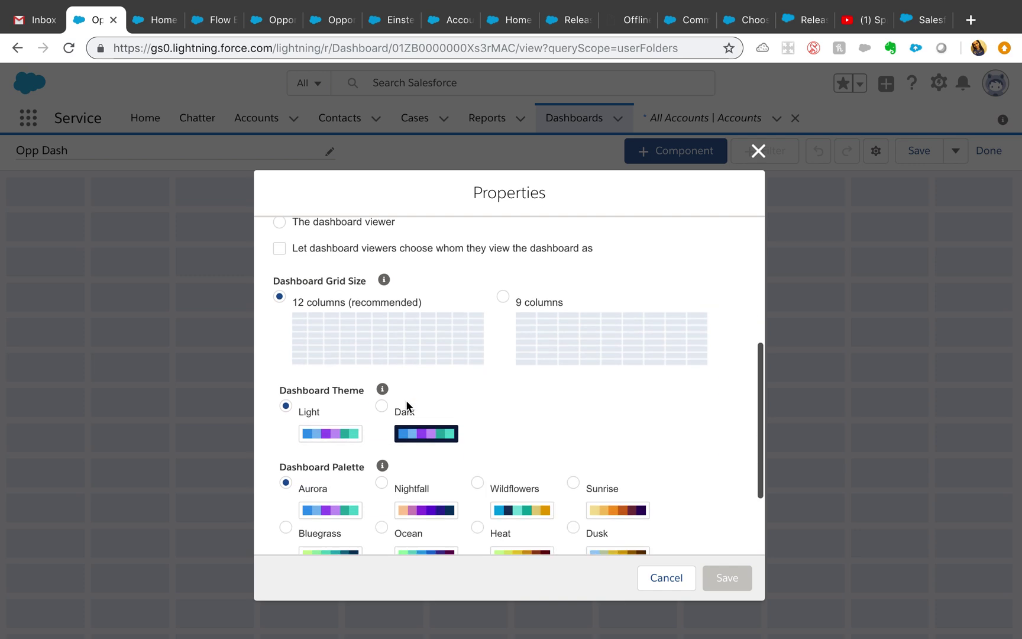
pyautogui.scroll(3, 405, 400)
pyautogui.scroll(2, 406, 400)
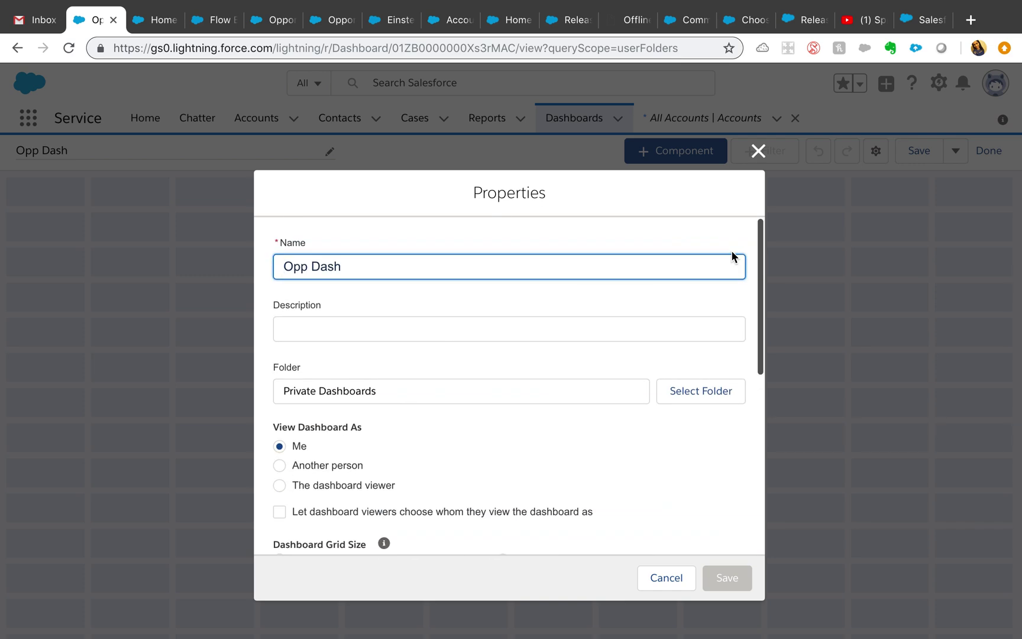
pyautogui.click(757, 153)
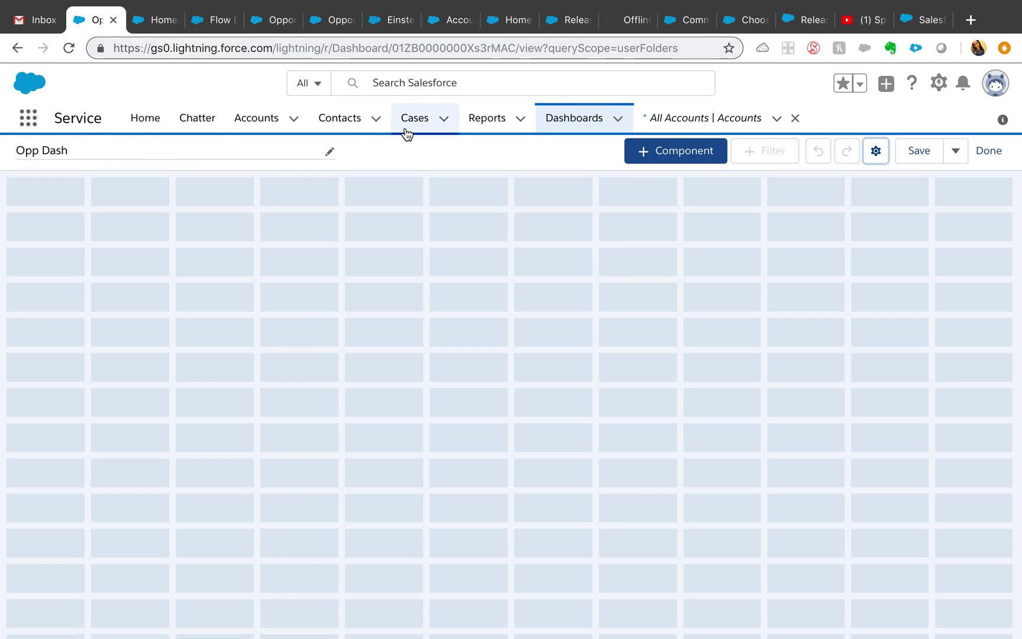
pyautogui.click(28, 128)
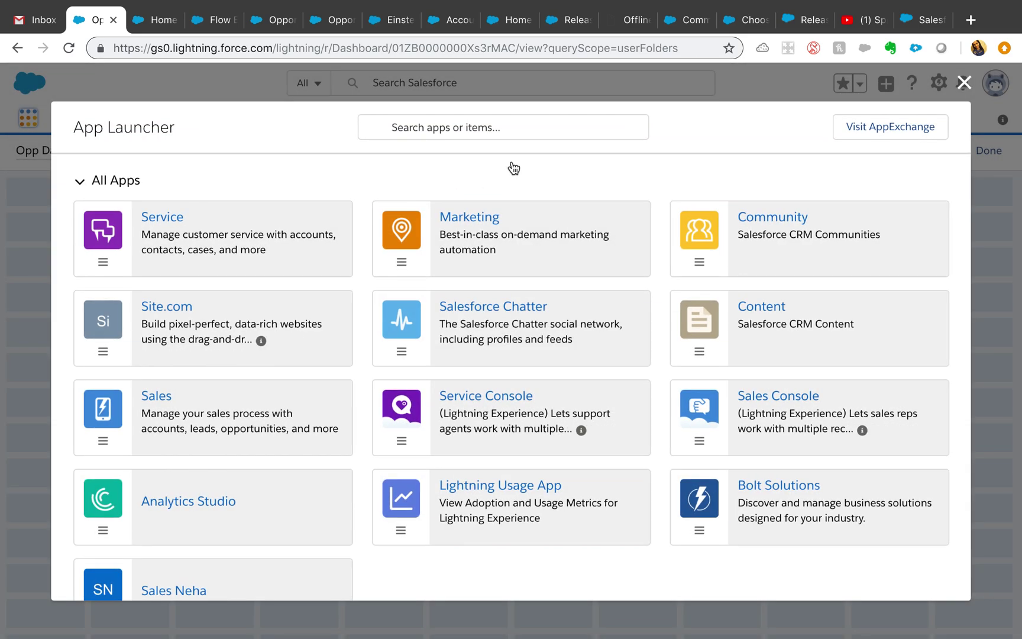
# Reopen Opportunities via 'opp' and open Burlington Textiles Weaving Plant Generator's Printable View.
pyautogui.write('opp')
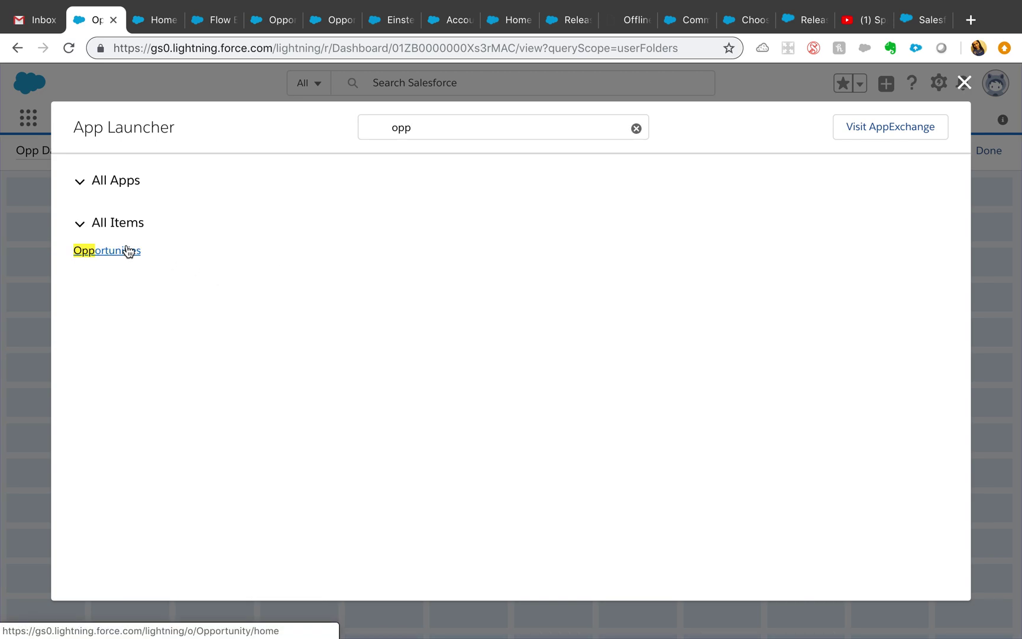
pyautogui.click(127, 251)
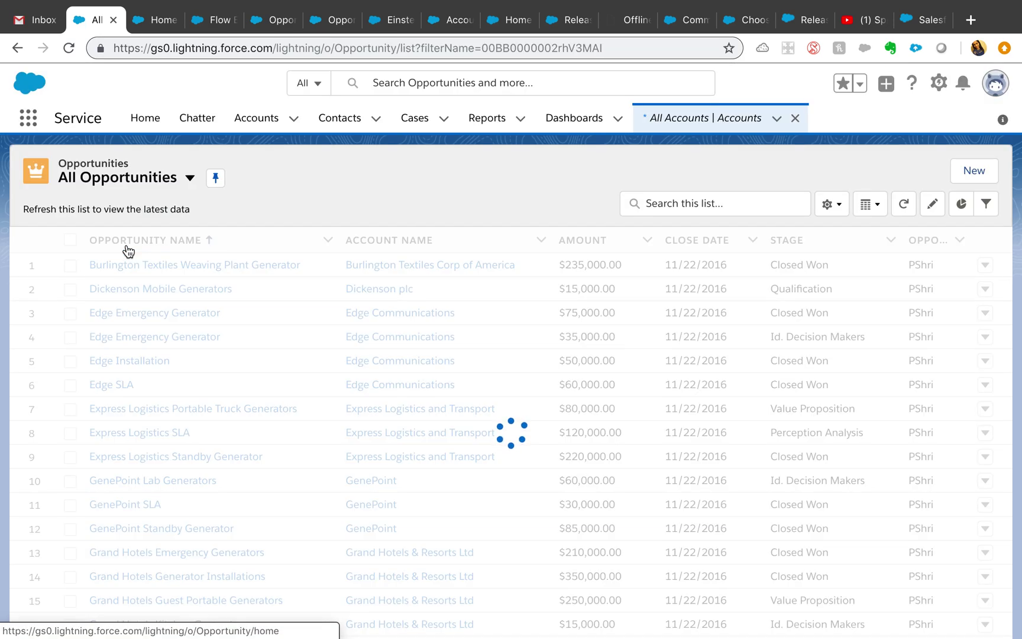
pyautogui.click(148, 264)
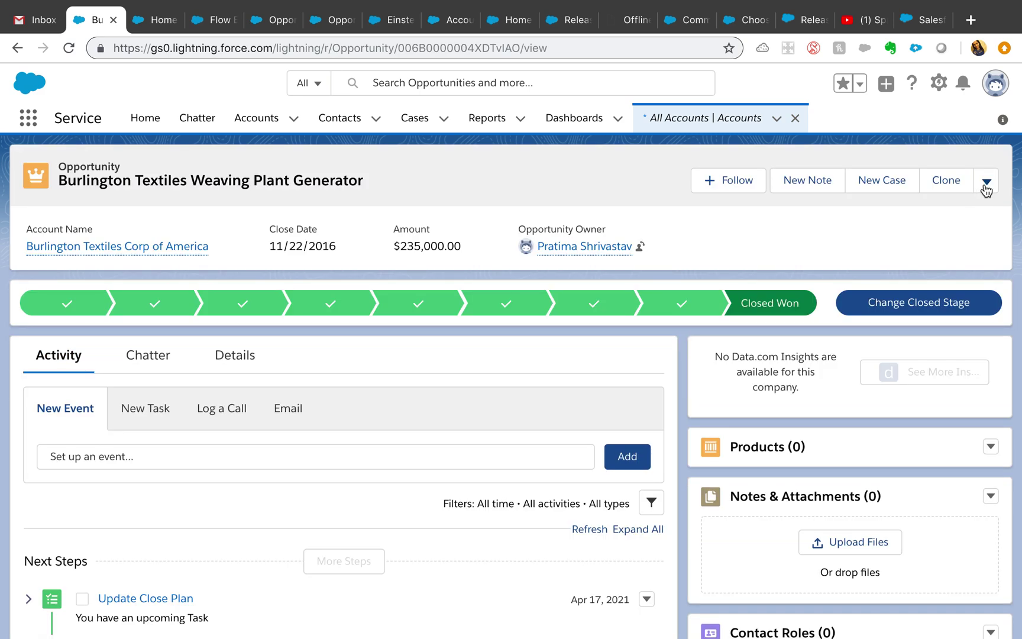
pyautogui.click(986, 183)
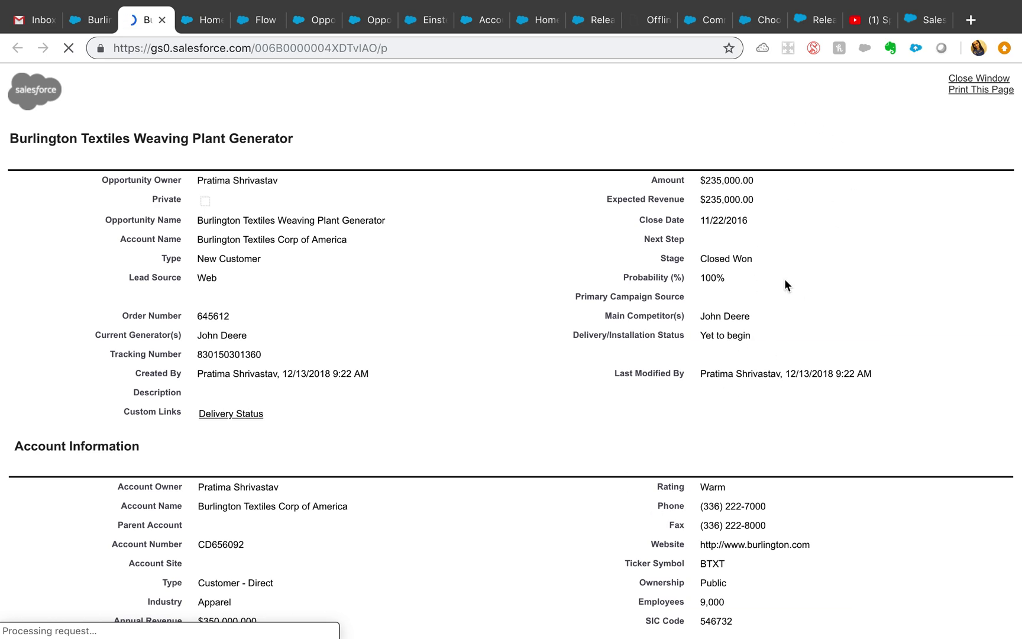
# Close the printable view tab and inspect the Opportunity Team card's dropdown options.
pyautogui.click(161, 21)
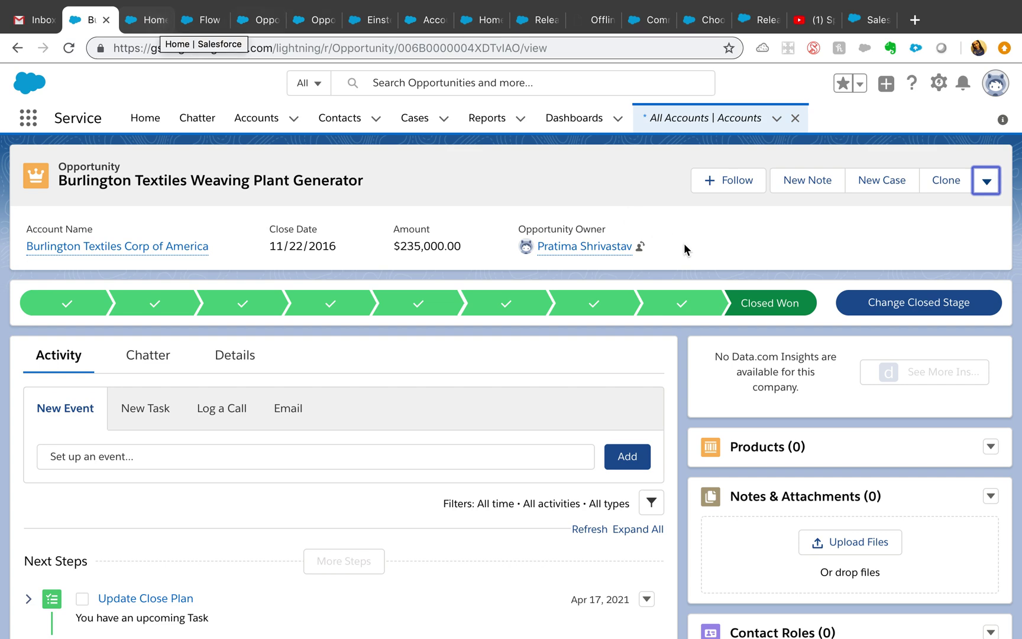
pyautogui.scroll(-3, 796, 534)
pyautogui.scroll(-2, 794, 531)
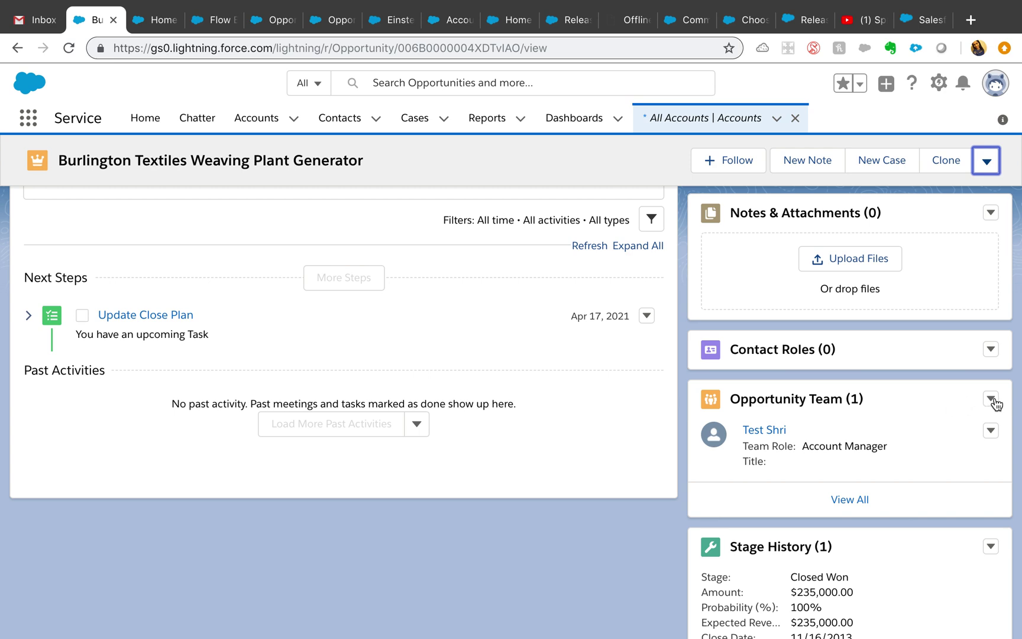
pyautogui.click(991, 399)
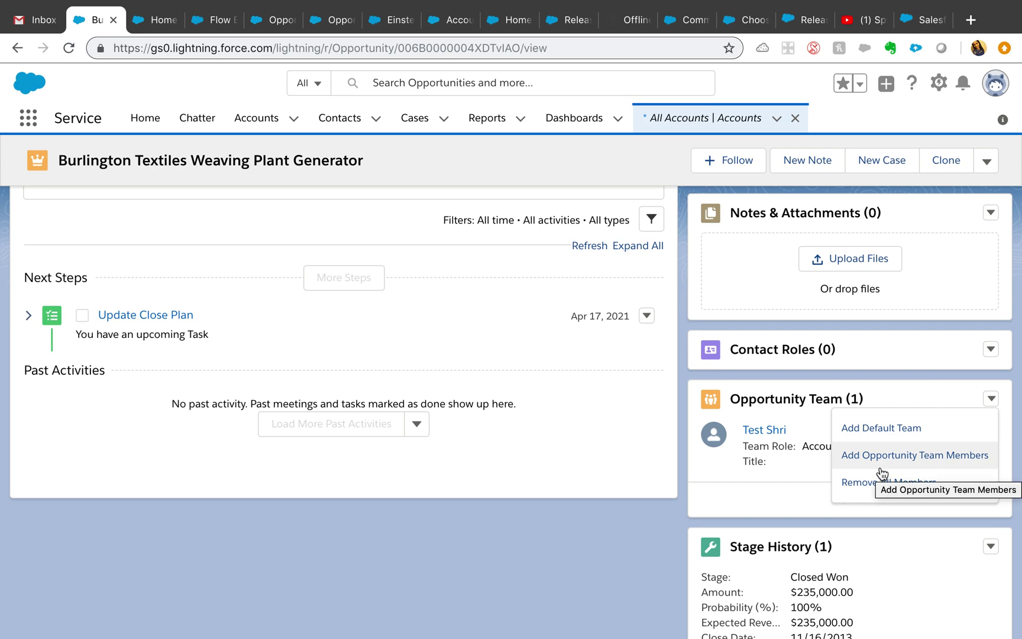
pyautogui.scroll(5, 629, 366)
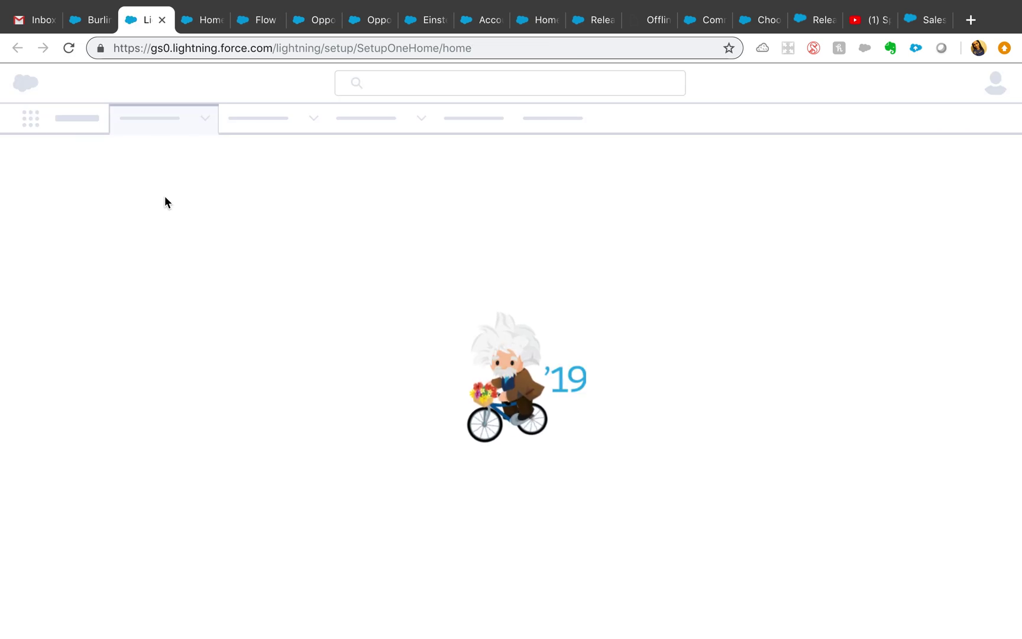
# Find Lightning App Builder in Setup Quick Find with 'lightni' and open Home Page Default.
pyautogui.click(194, 27)
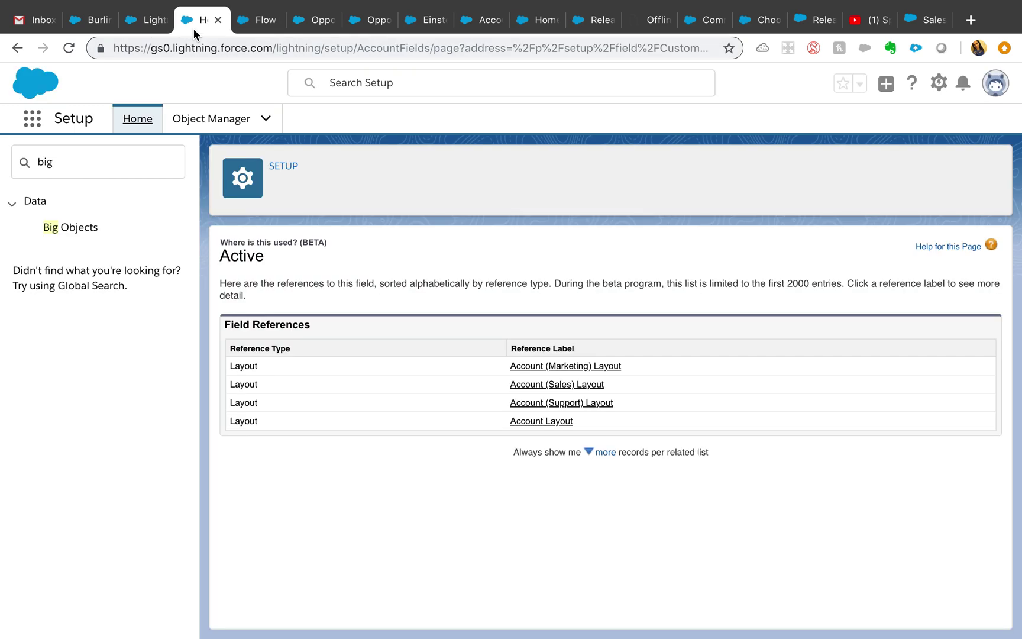
pyautogui.click(146, 26)
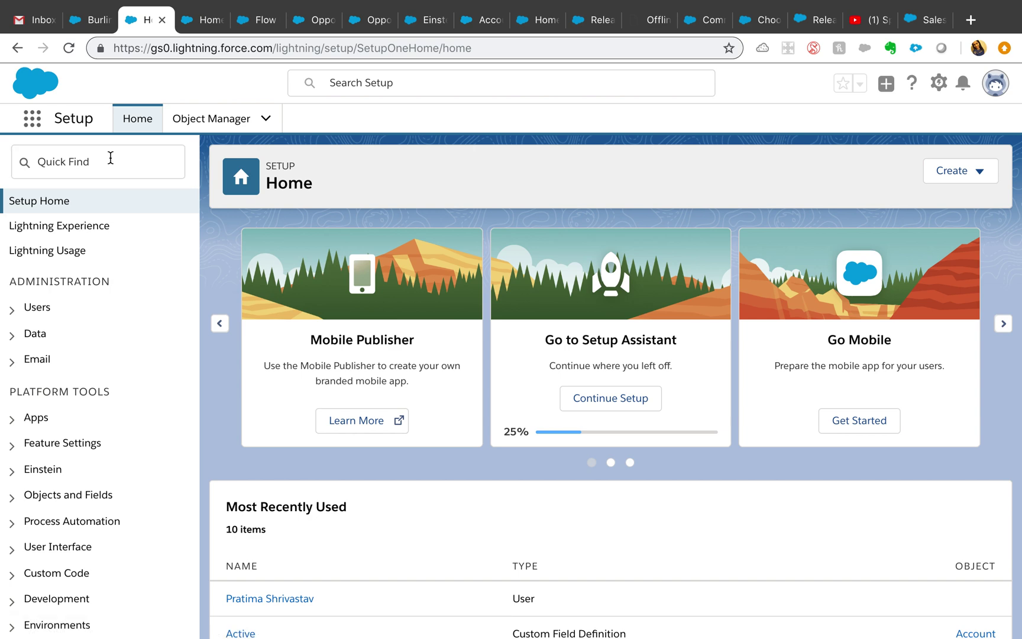
pyautogui.click(111, 158)
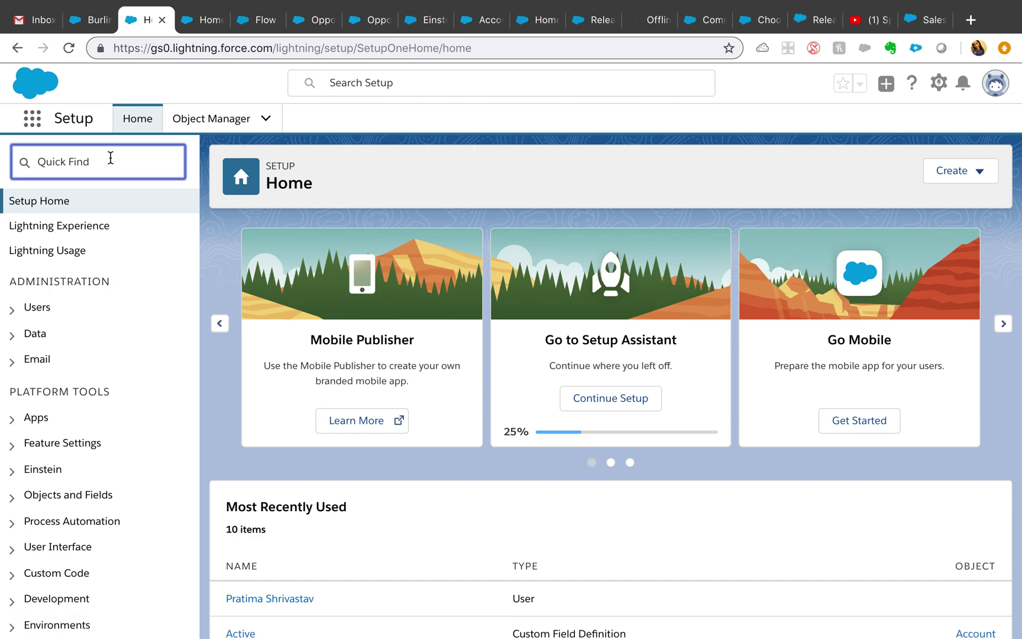
pyautogui.write('lightni')
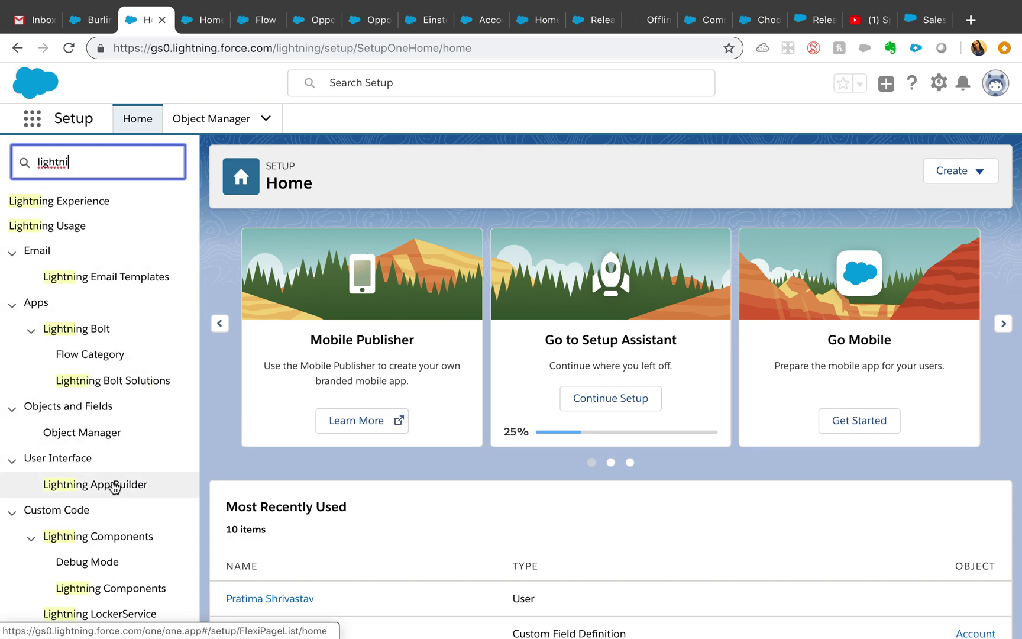
pyautogui.click(114, 485)
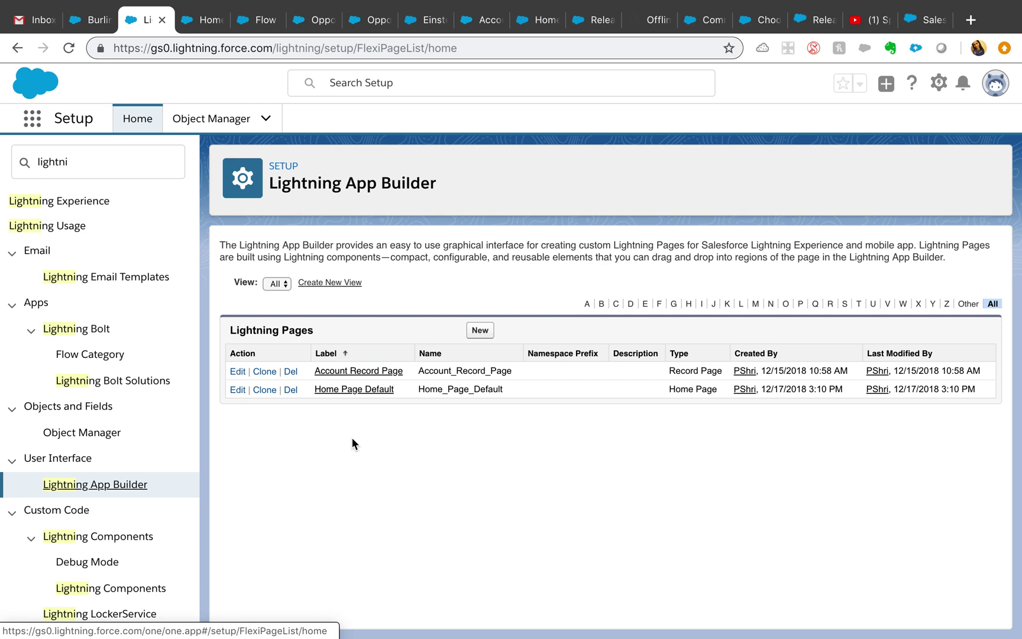
pyautogui.click(353, 390)
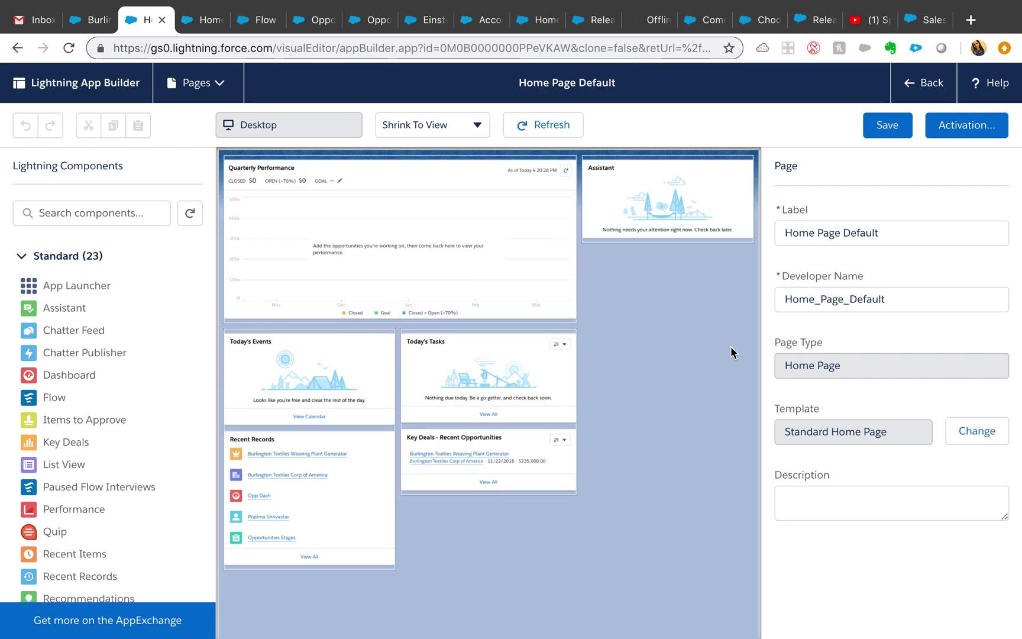
pyautogui.click(965, 126)
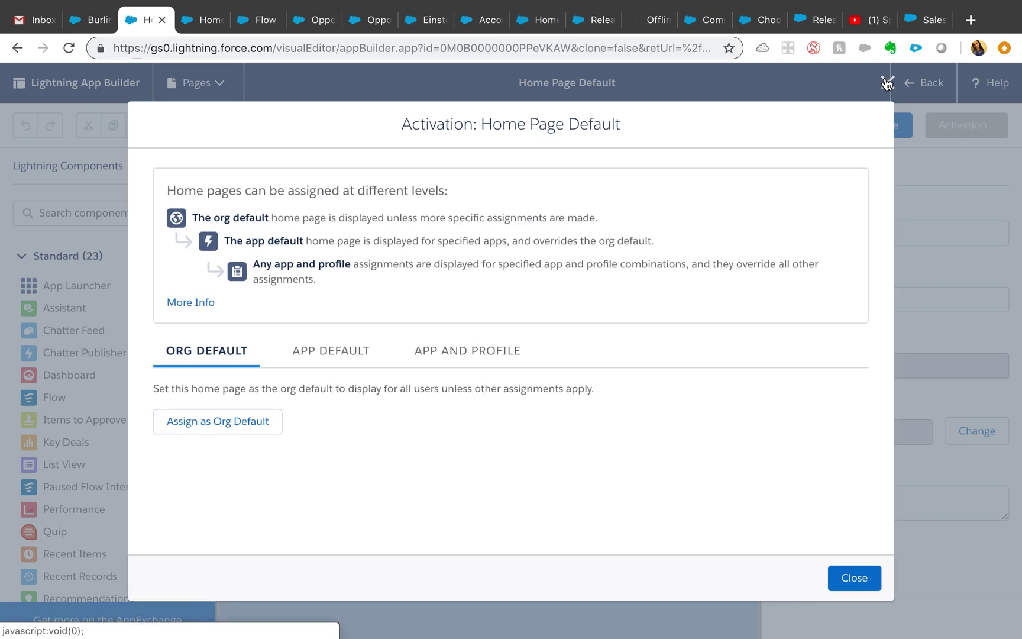
pyautogui.click(886, 83)
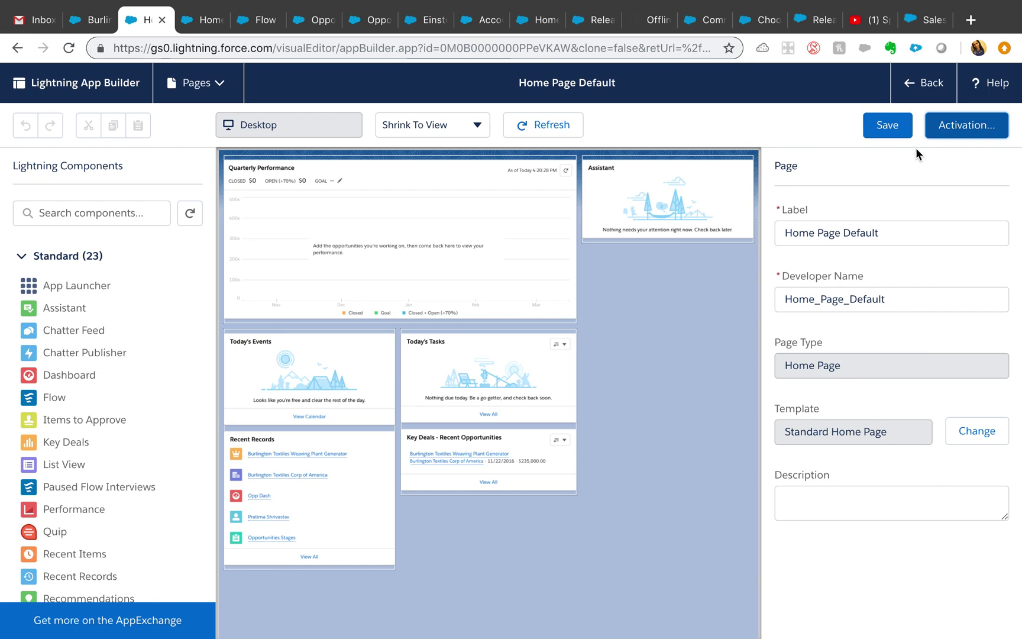
pyautogui.click(956, 122)
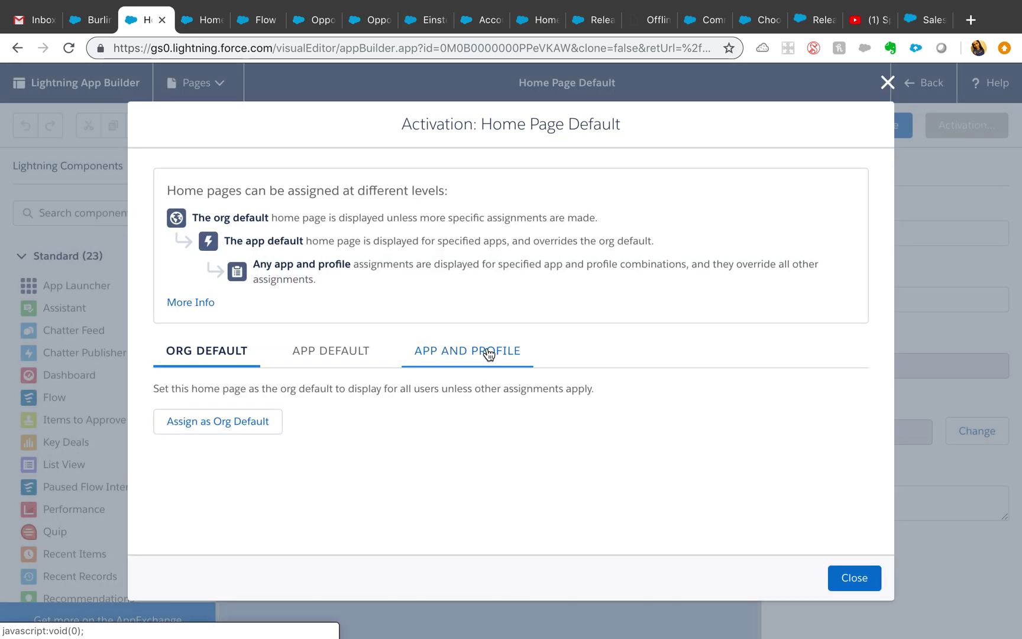
pyautogui.click(489, 354)
pyautogui.click(281, 439)
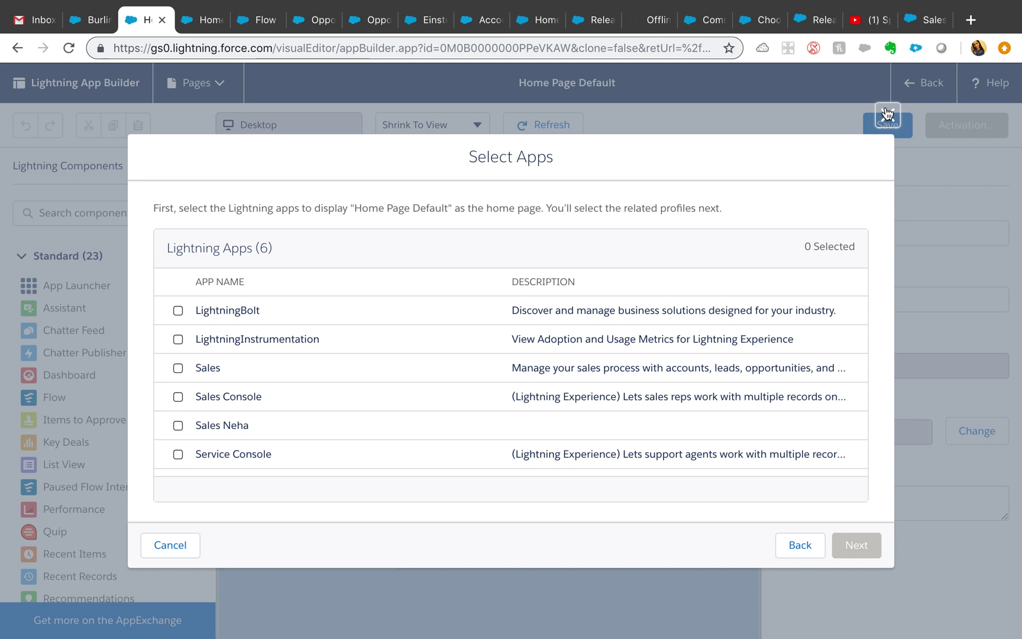
pyautogui.click(887, 113)
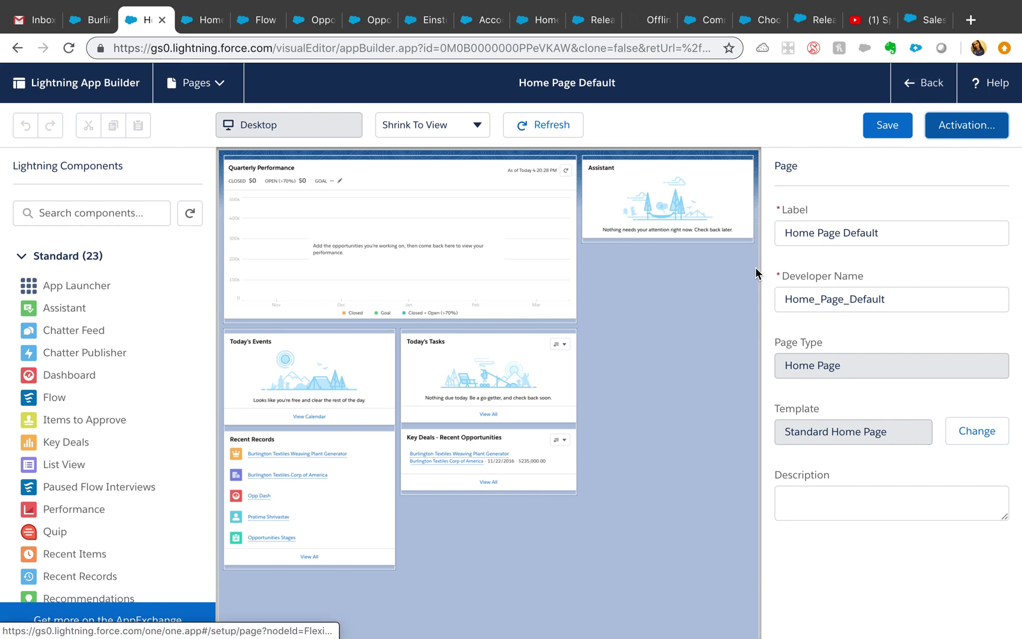
# Change the Account Record Page to Header and Three Regions, keeping the default region mappings.
pyautogui.click(205, 90)
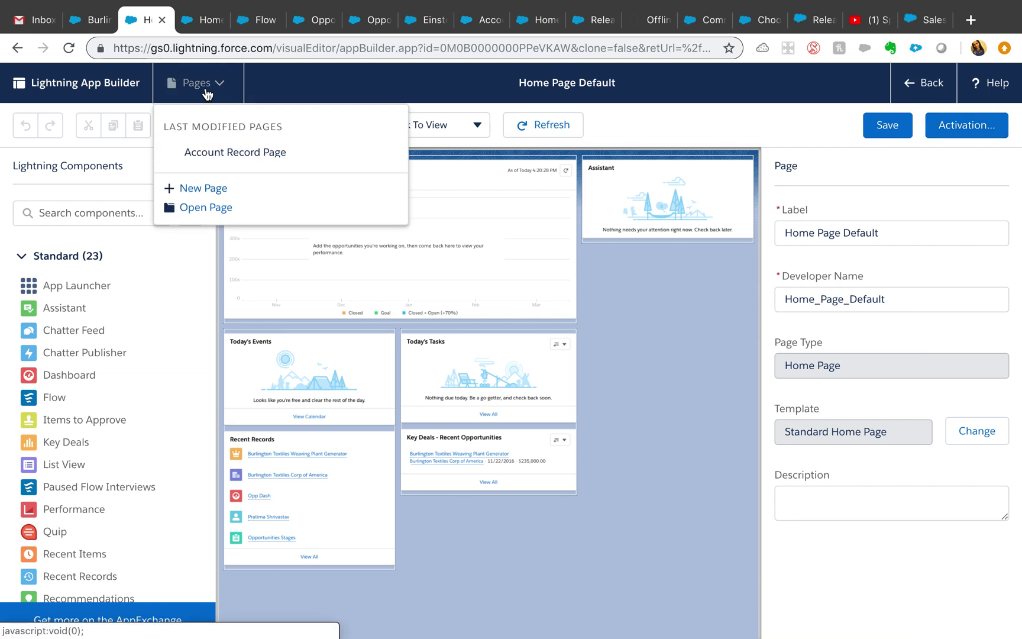
pyautogui.click(230, 155)
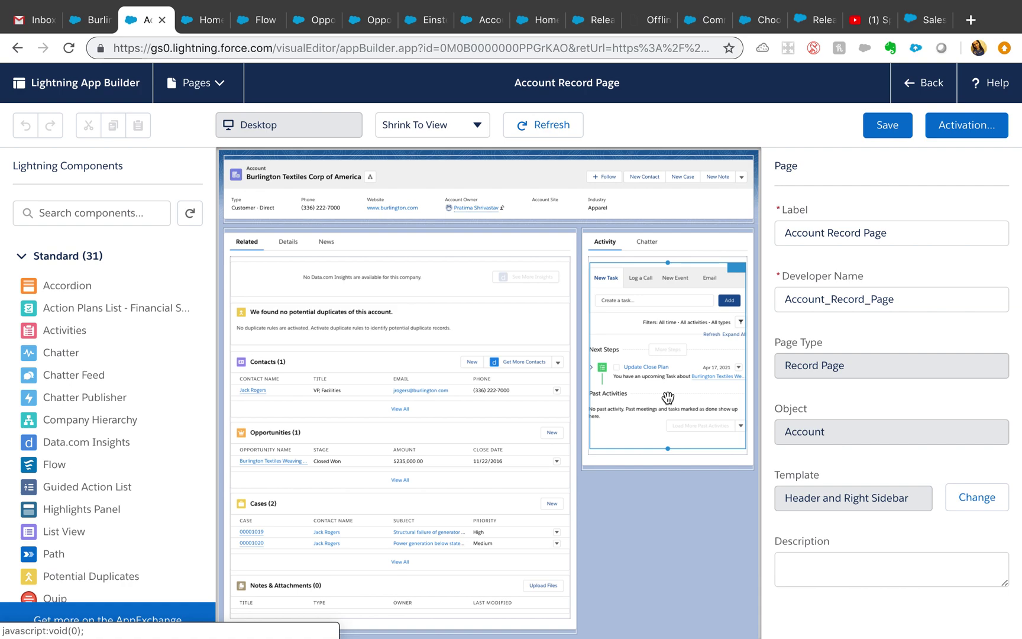
pyautogui.click(974, 500)
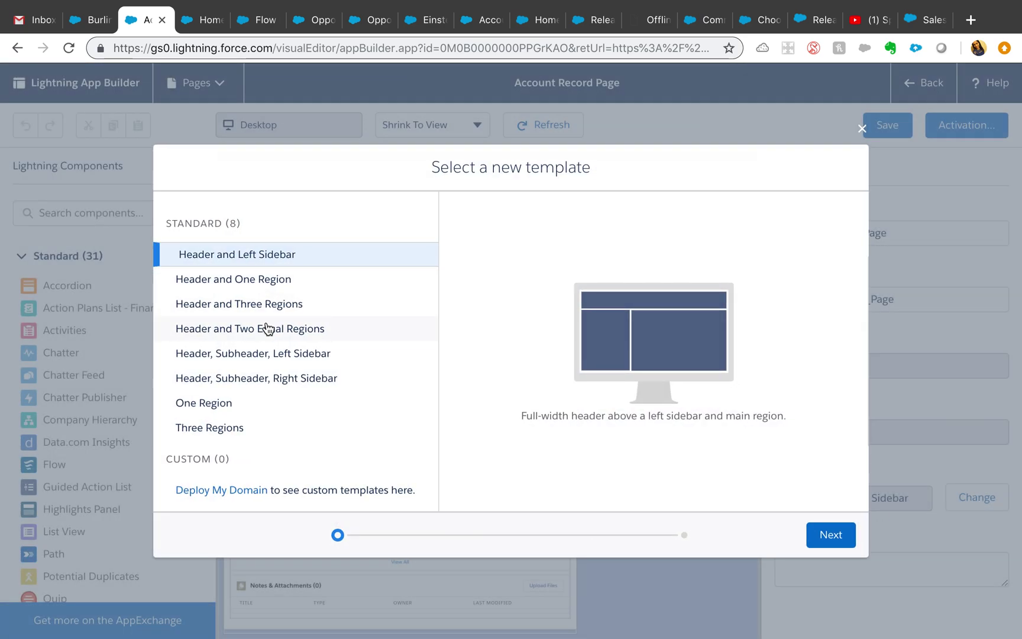
pyautogui.click(279, 305)
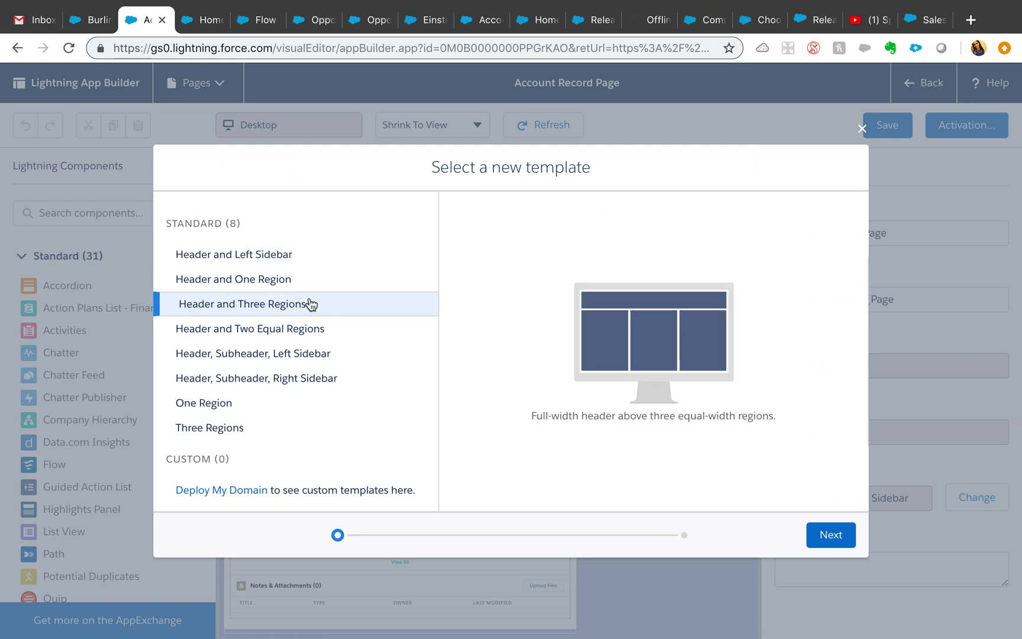
pyautogui.click(832, 536)
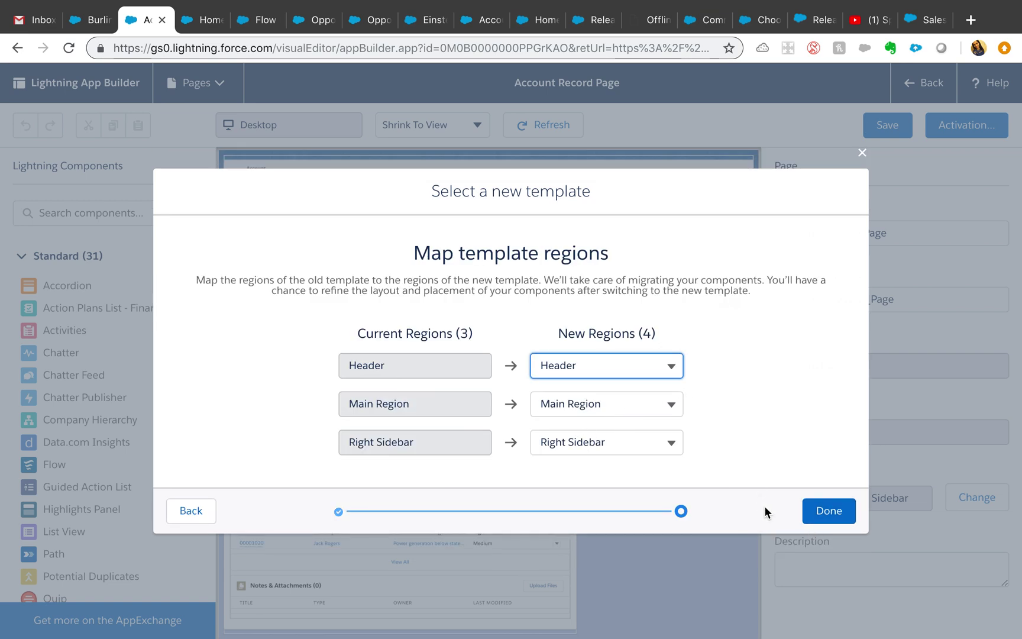
pyautogui.click(829, 511)
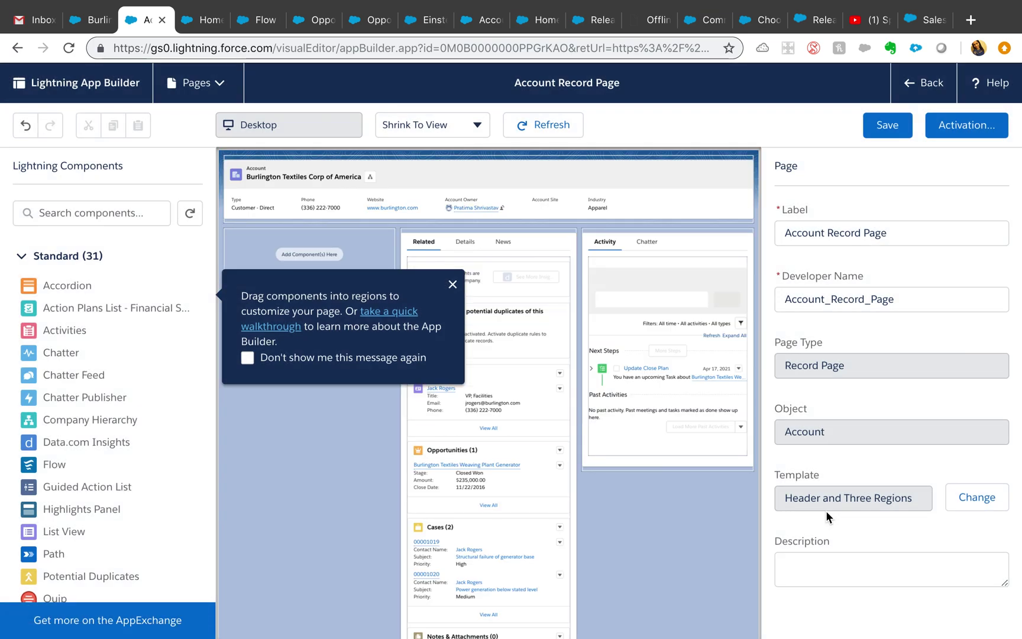
# Dismiss the tip, select the left region, then exit App Builder discarding unsaved changes.
pyautogui.click(453, 284)
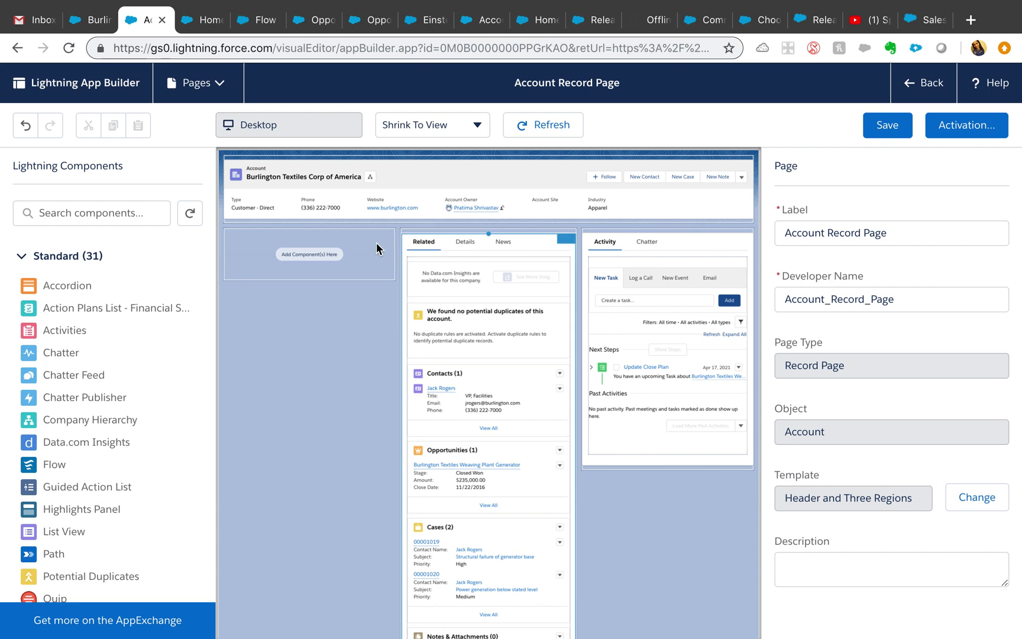
pyautogui.click(347, 247)
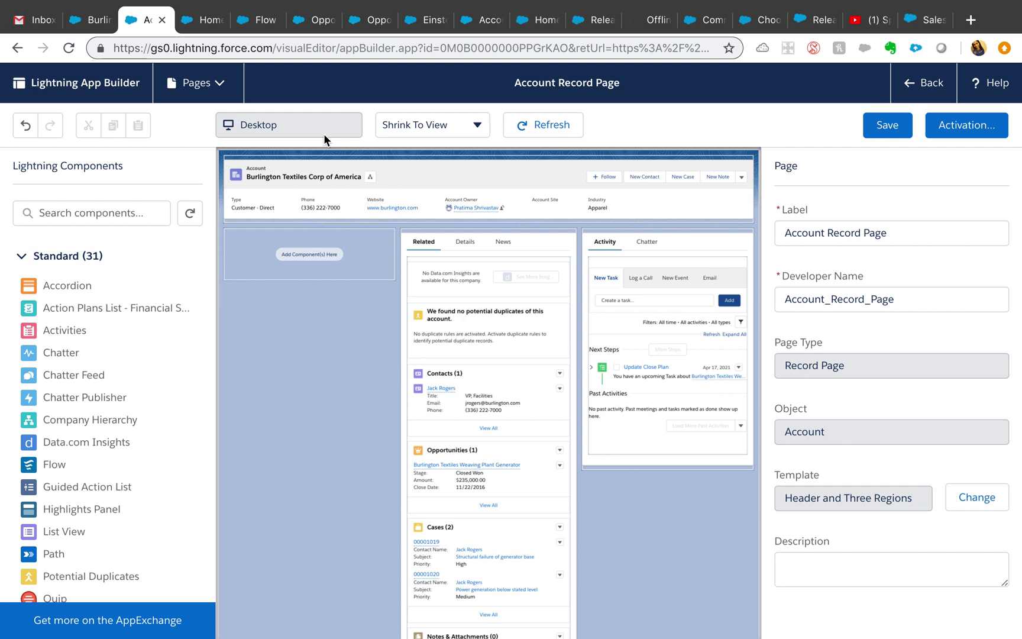
pyautogui.click(924, 83)
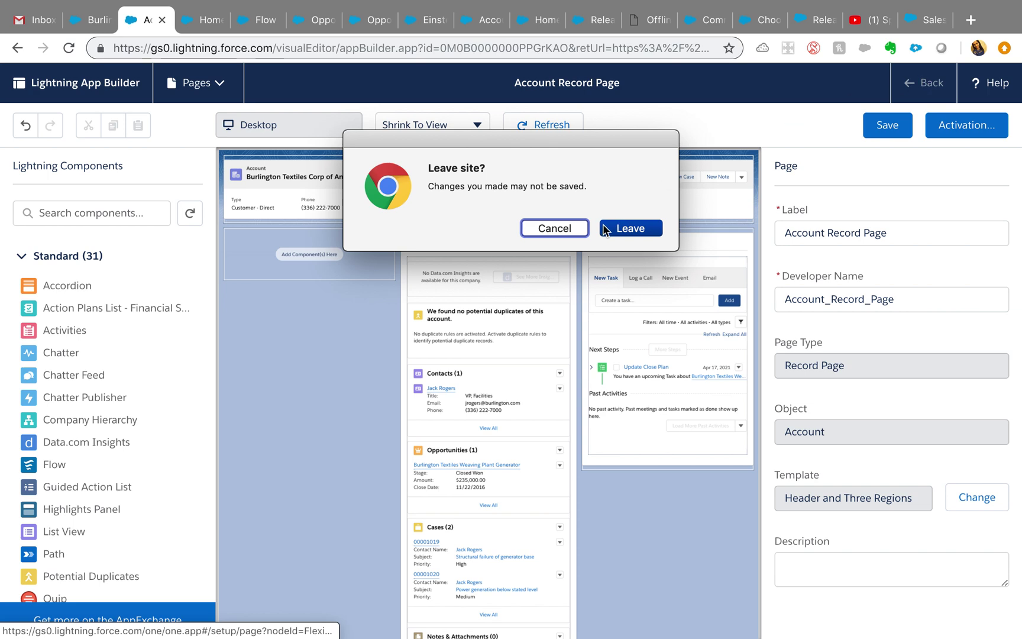
pyautogui.click(614, 228)
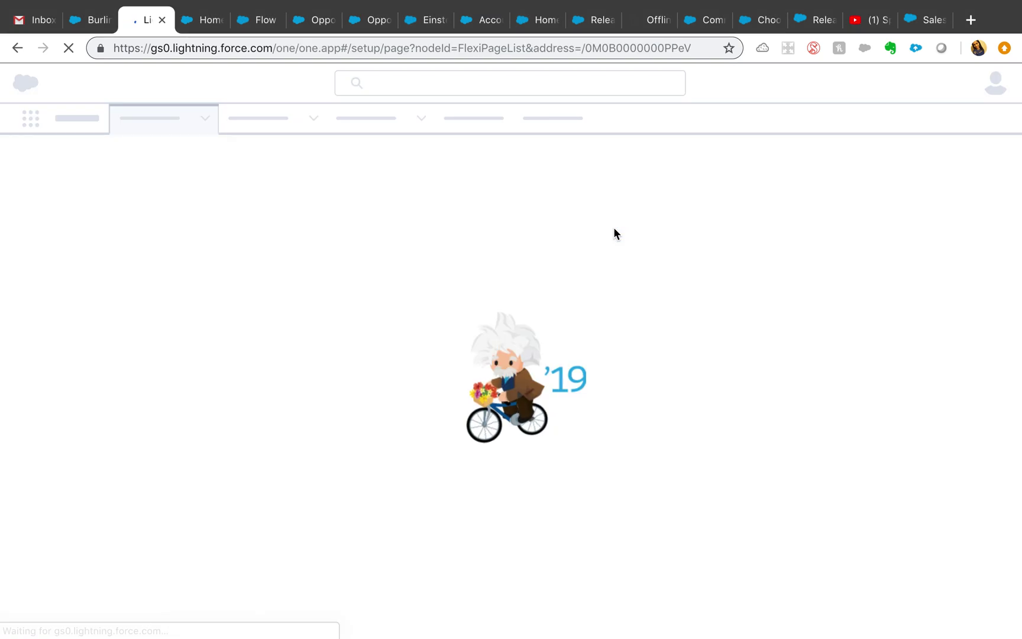
# Open the Account object's Active field and show where it is used: four page layouts.
pyautogui.click(197, 23)
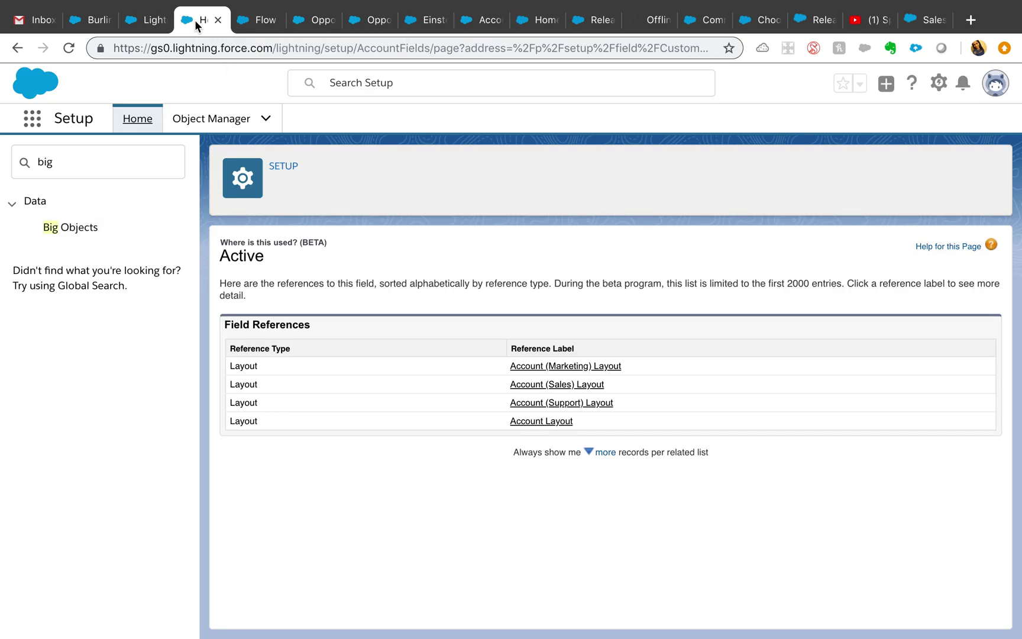
pyautogui.click(219, 124)
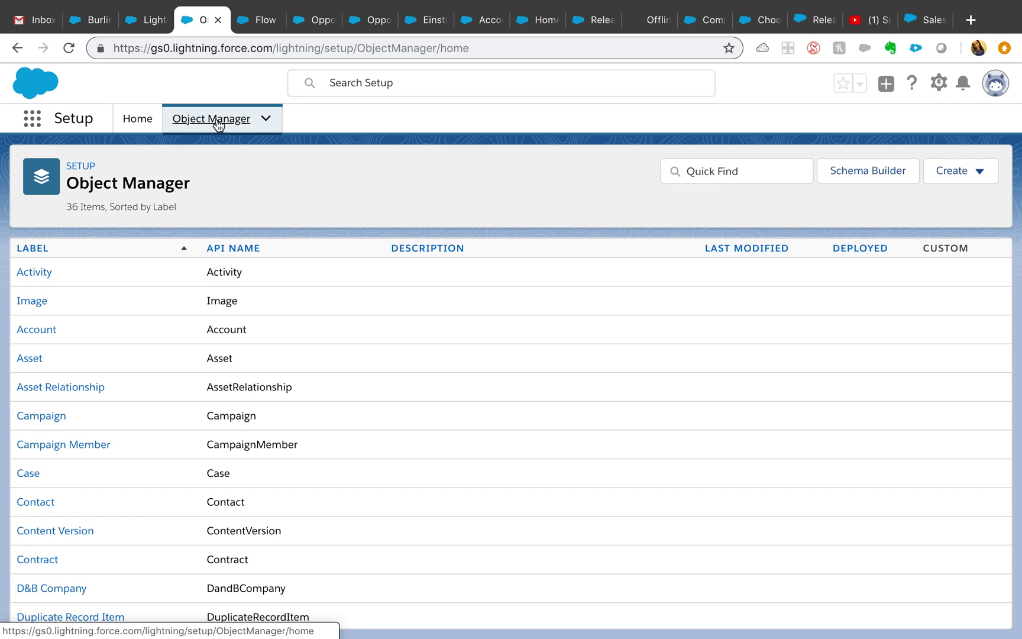
pyautogui.click(717, 171)
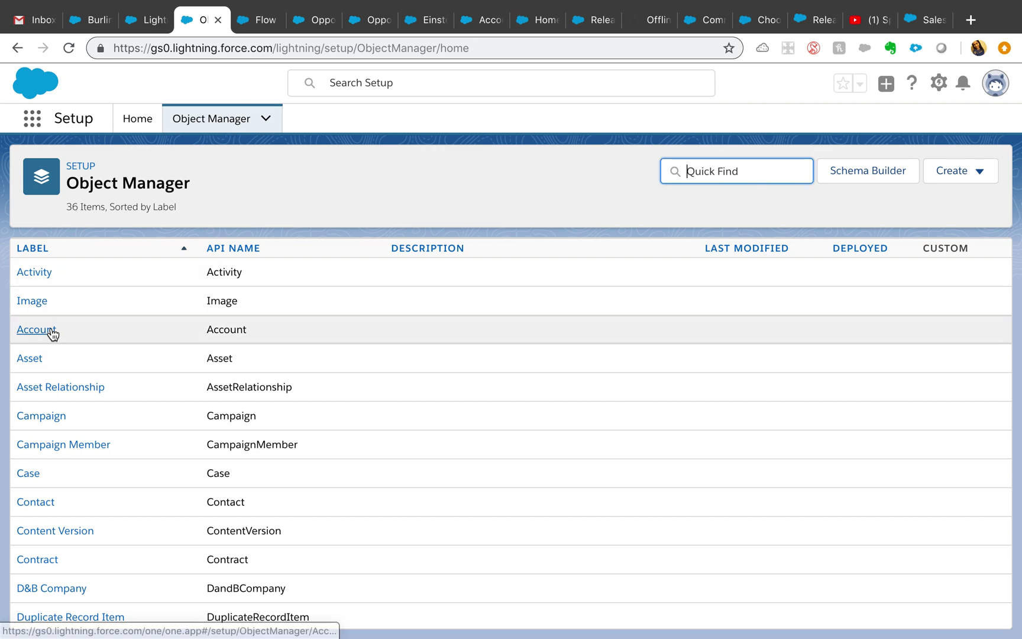
pyautogui.click(23, 331)
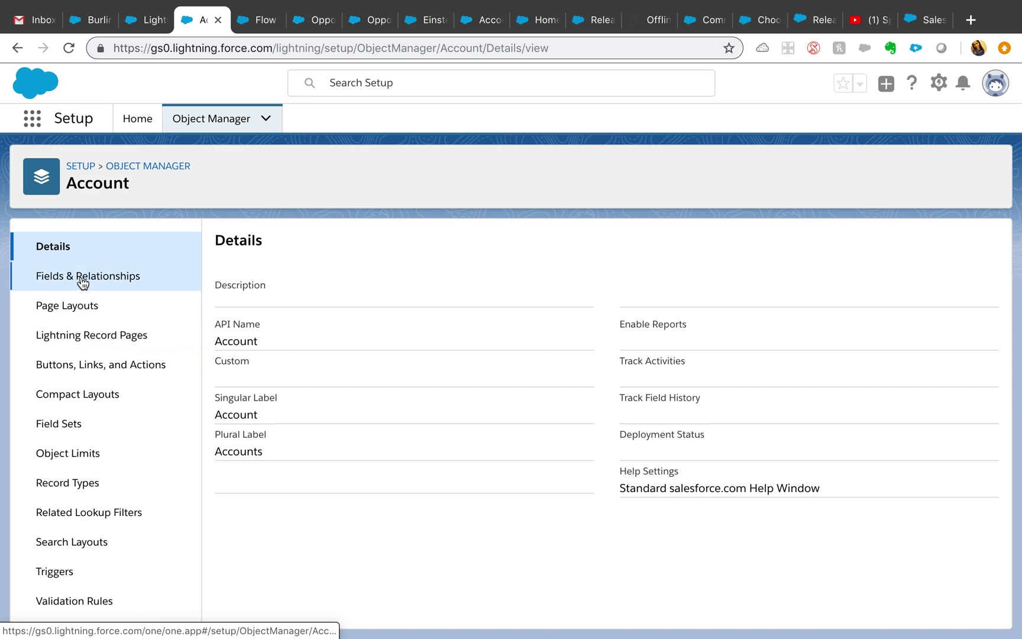
pyautogui.click(82, 281)
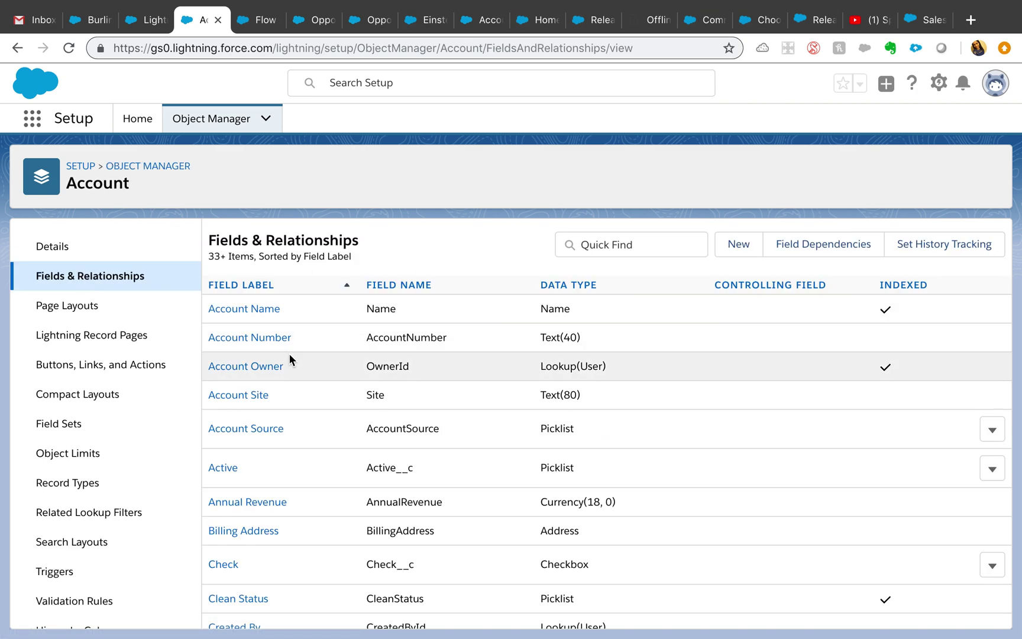
pyautogui.click(231, 468)
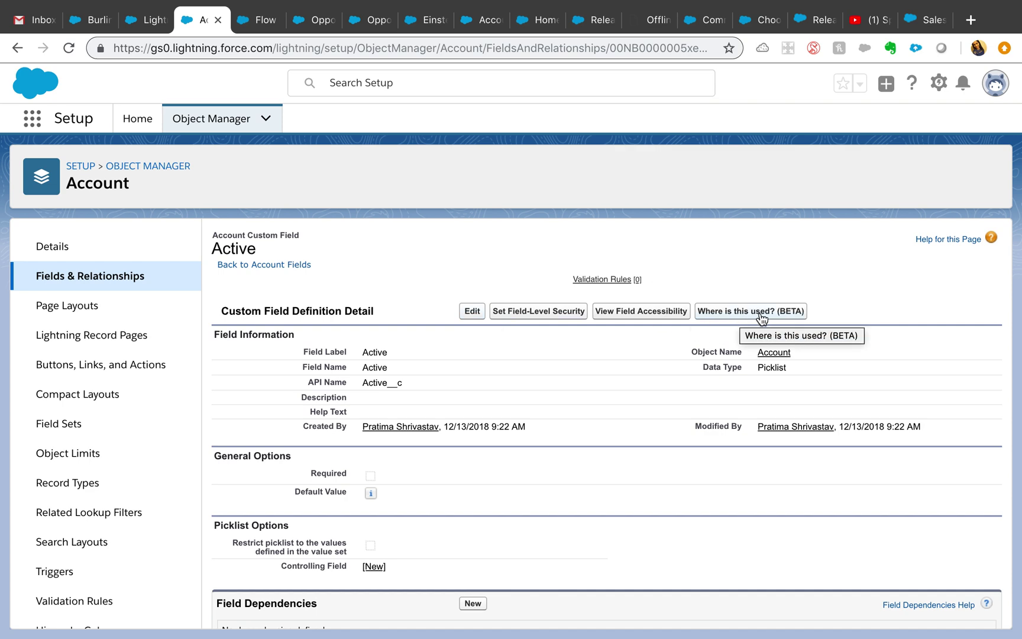
pyautogui.click(790, 320)
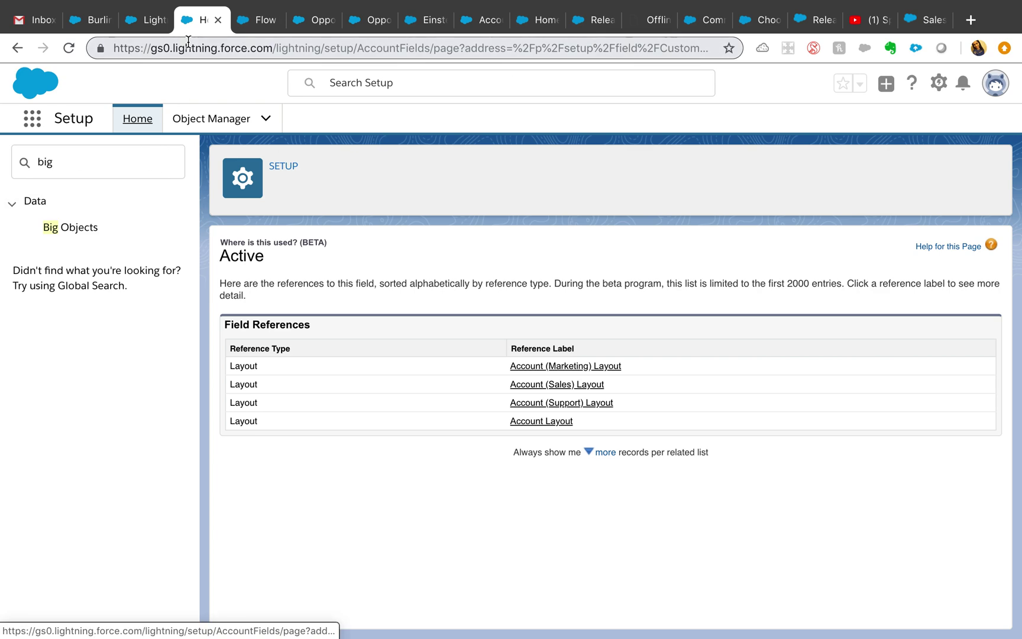
# Check the empty Big Objects page, then return to the Home_Page_Default Lightning page details.
pyautogui.click(98, 228)
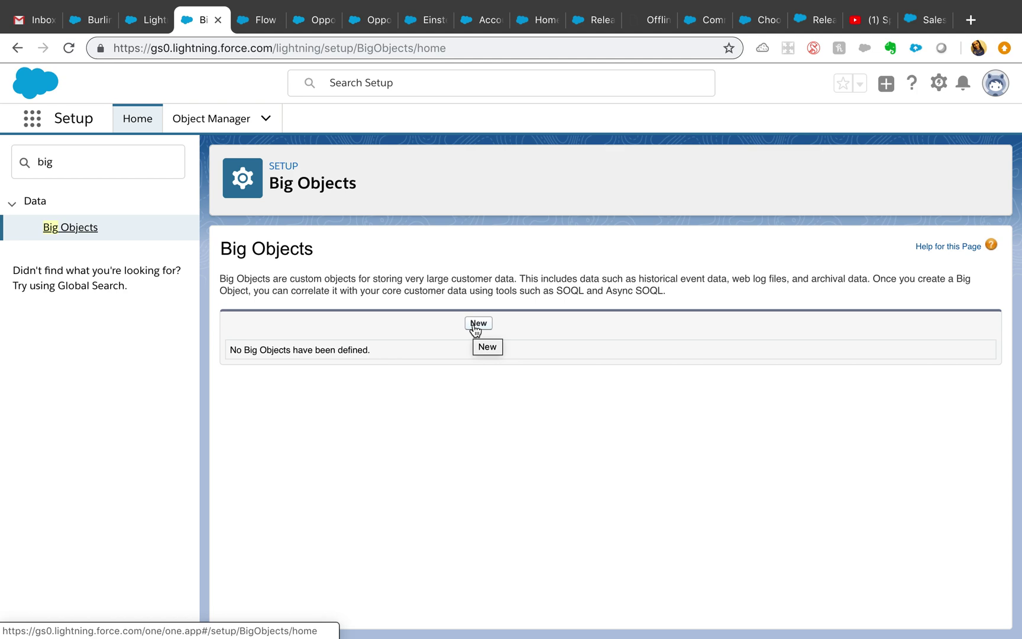
pyautogui.click(140, 24)
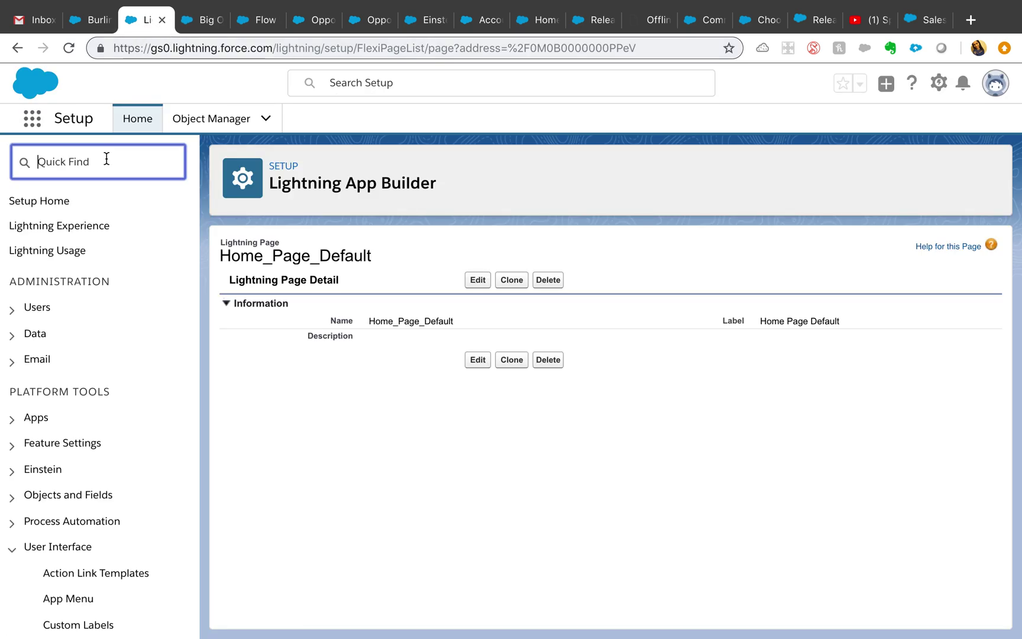
# Find Flows via Quick Find 'flow' and drag a Create Records element onto Update Contacts - V1.
pyautogui.write('flow')
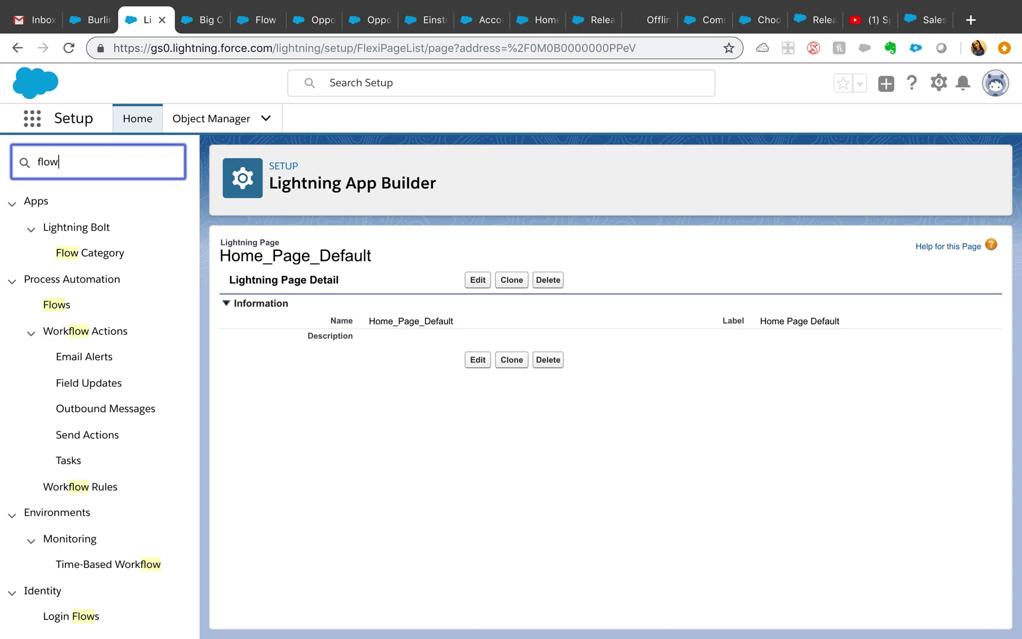
pyautogui.click(63, 305)
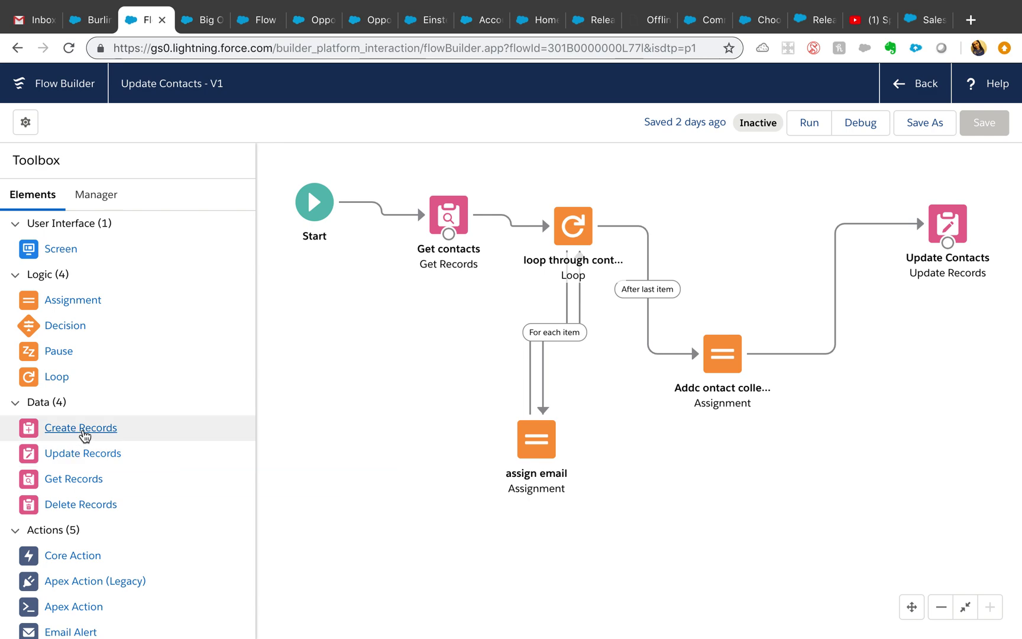
pyautogui.moveTo(84, 436); pyautogui.dragTo(331, 348)
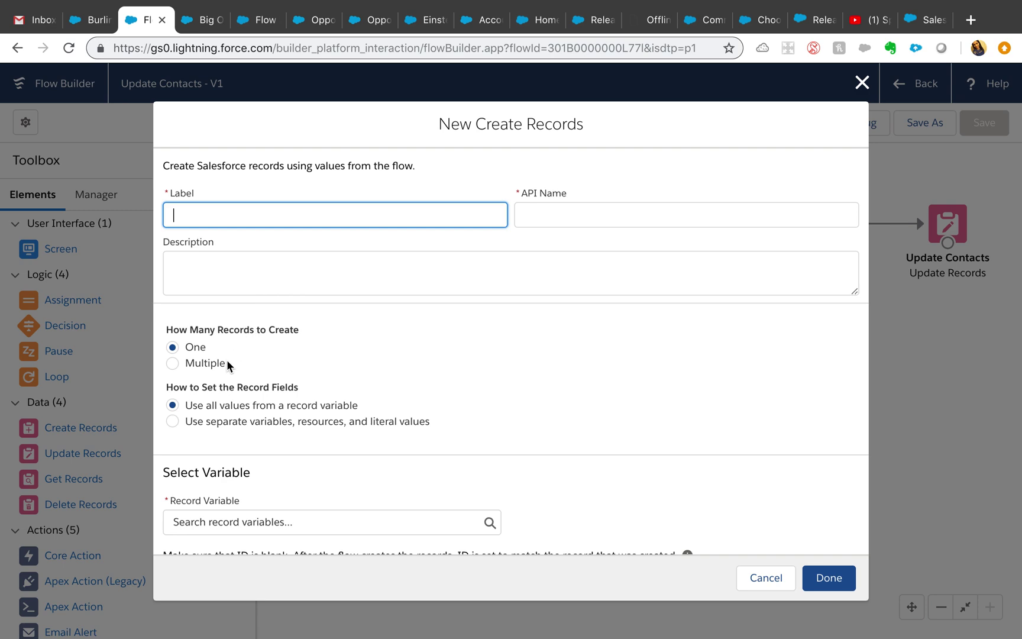
pyautogui.scroll(-1, 227, 360)
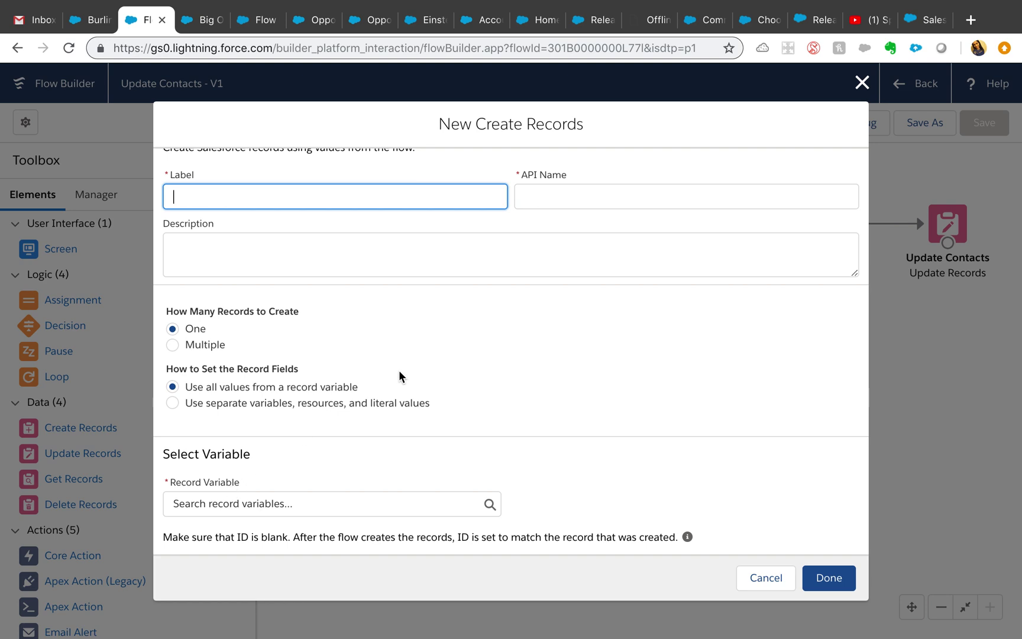
pyautogui.scroll(1, 400, 376)
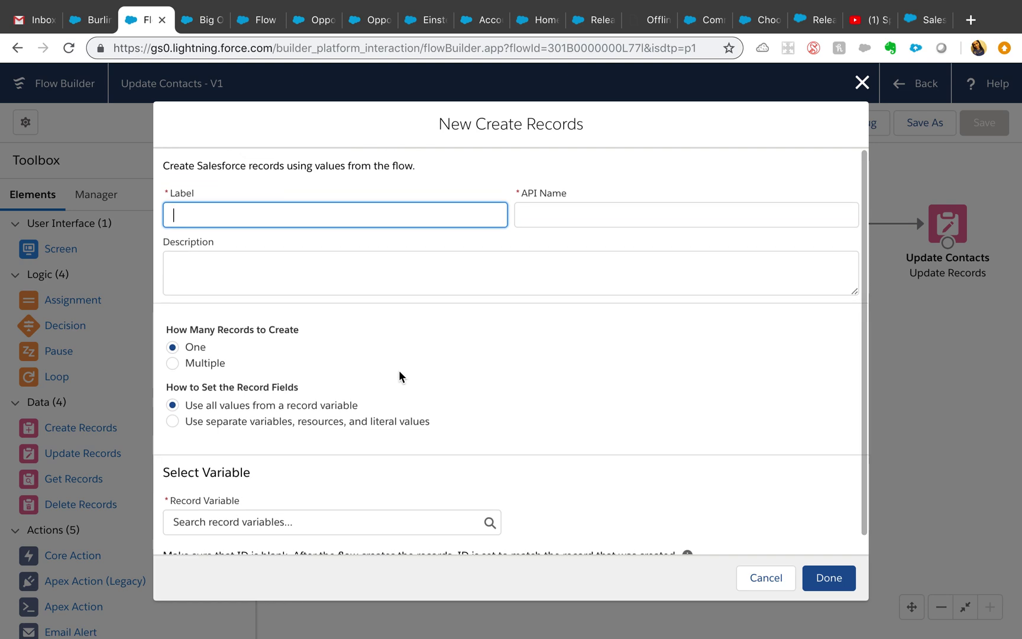
pyautogui.click(863, 80)
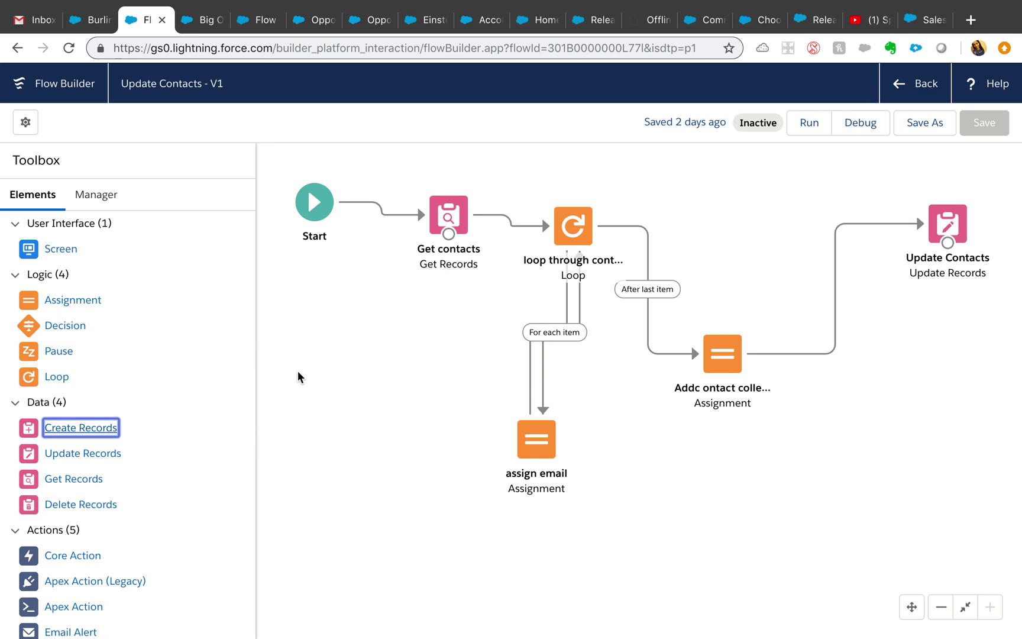
pyautogui.scroll(-1, 183, 547)
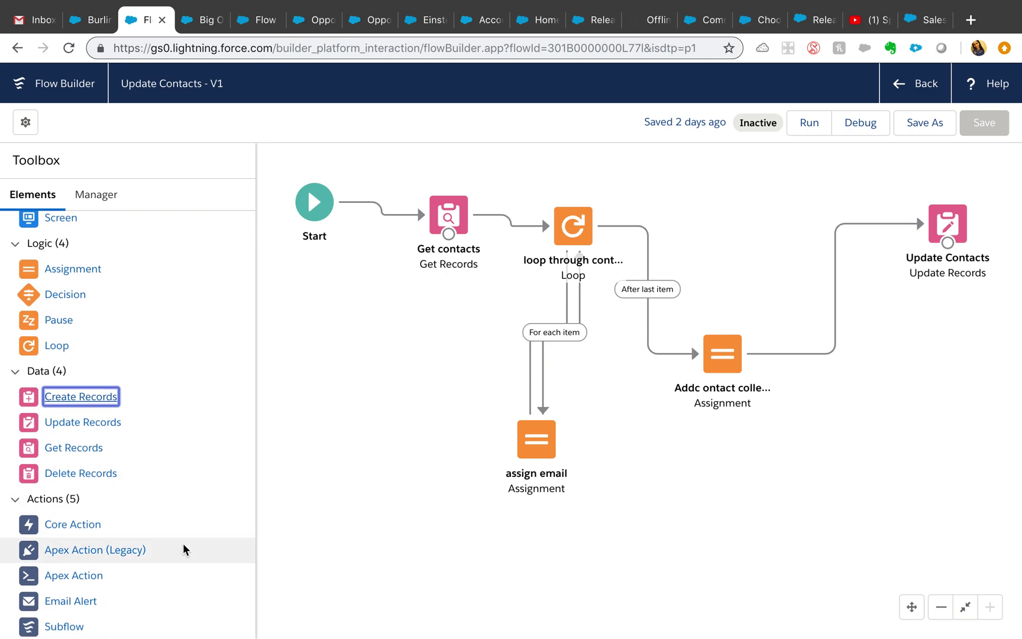
pyautogui.scroll(1, 153, 442)
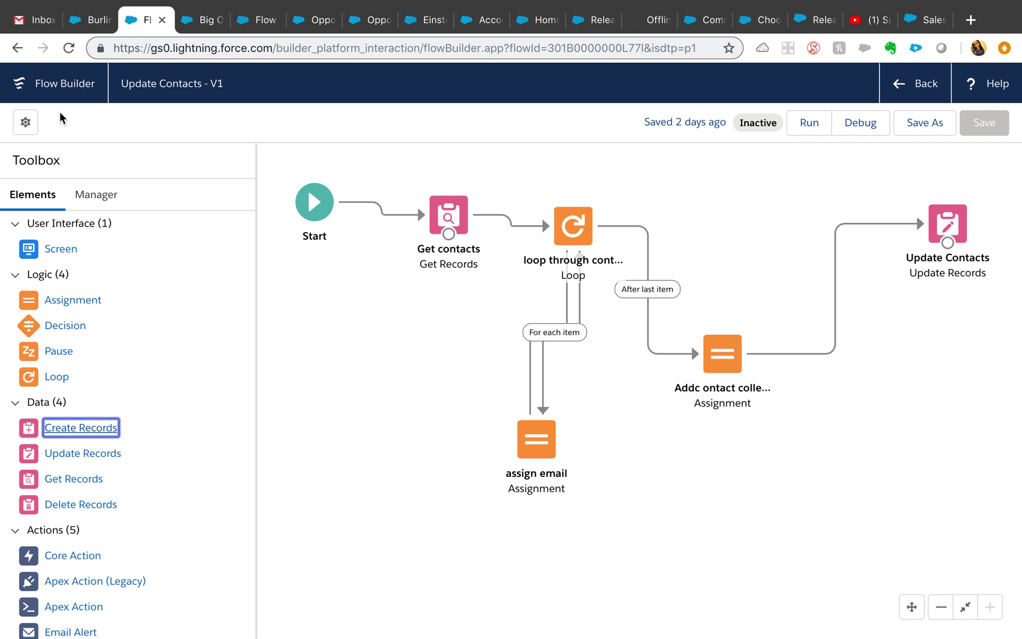
pyautogui.moveTo(9, 2)
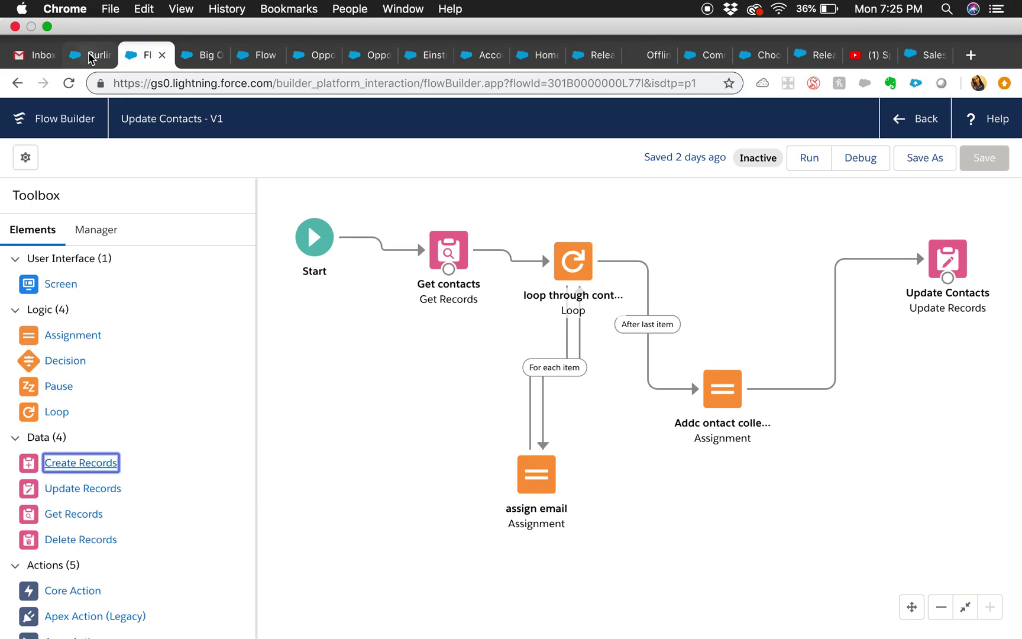
pyautogui.click(92, 56)
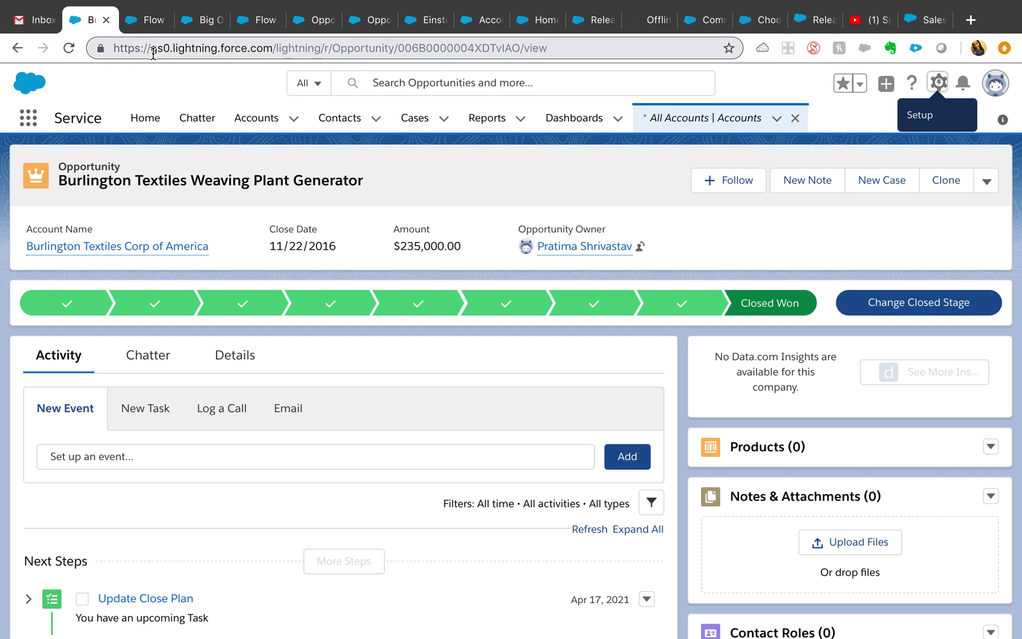
pyautogui.click(148, 18)
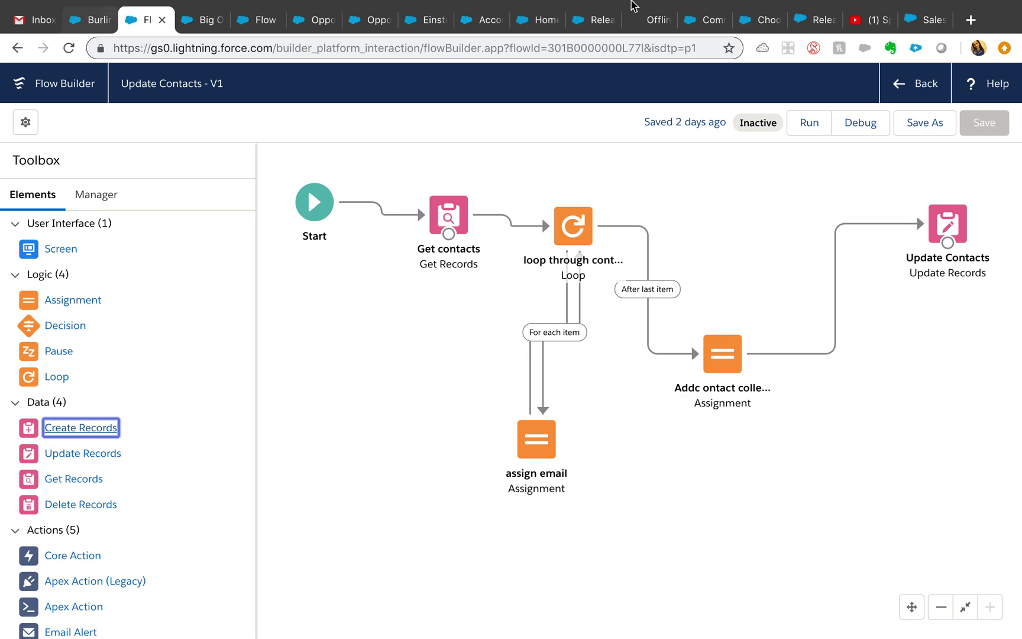
pyautogui.moveTo(630, 4)
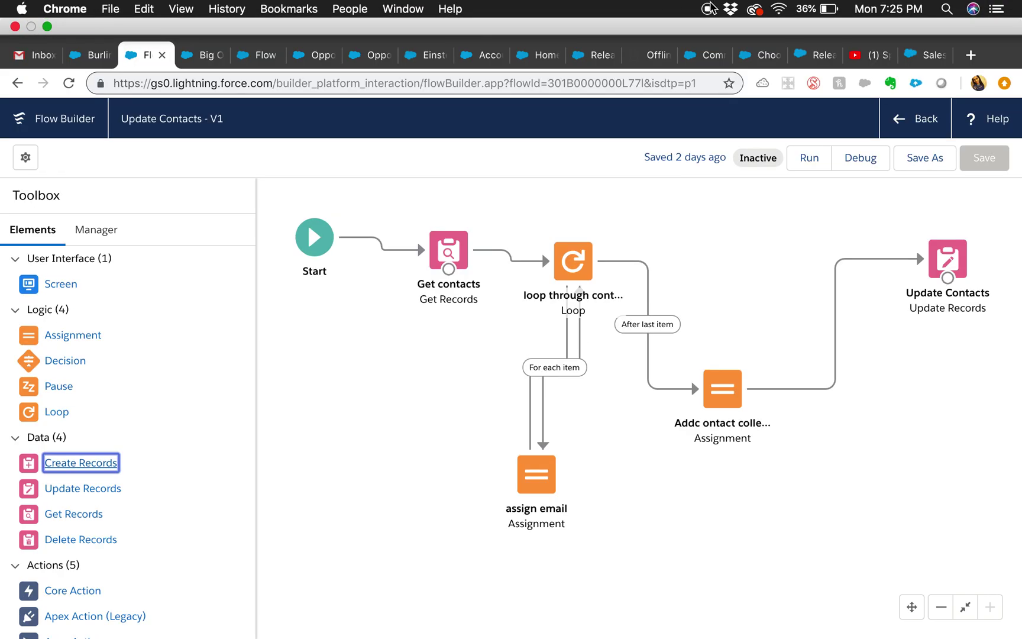